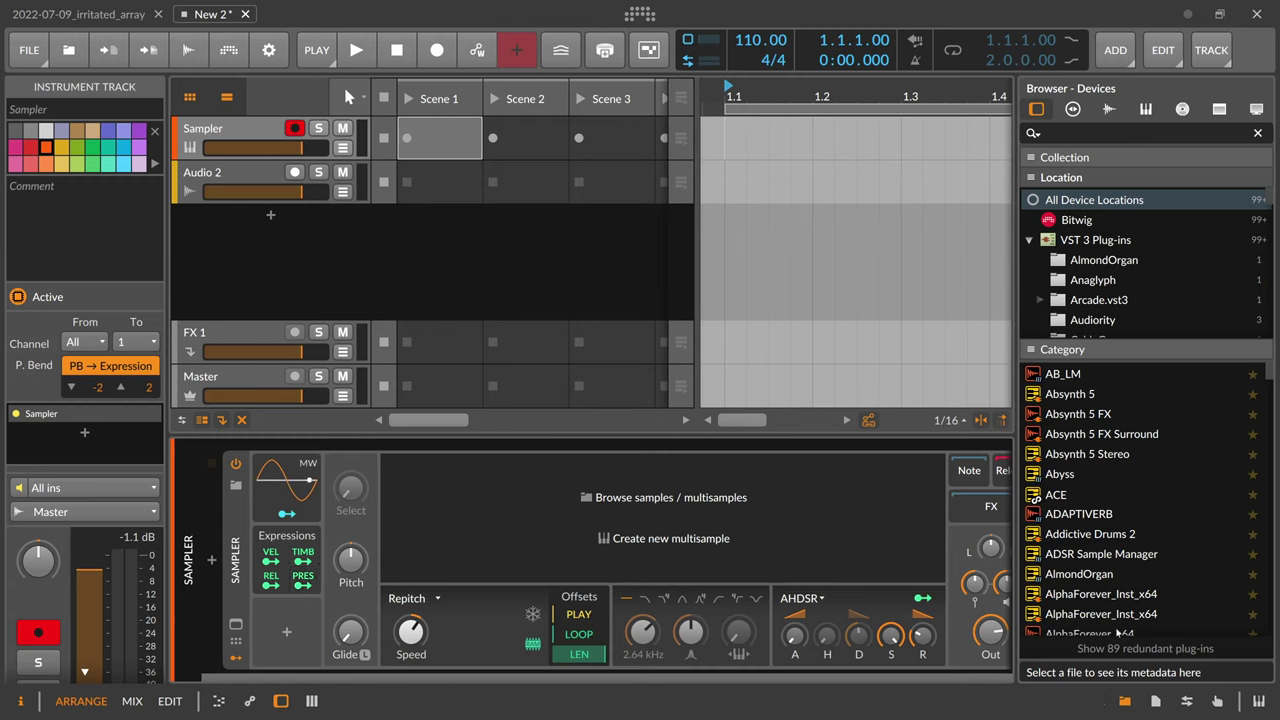
Switch the side panel to Studio I/O to list the MorphMPE, Randomizer and MIDI Keyboard controllers
{"action": "left_click", "coordinate": [1155, 702]}
Show Studio I/O and expand the Randomizer section with its random browser and name options
{"action": "left_click", "coordinate": [1184, 703]}
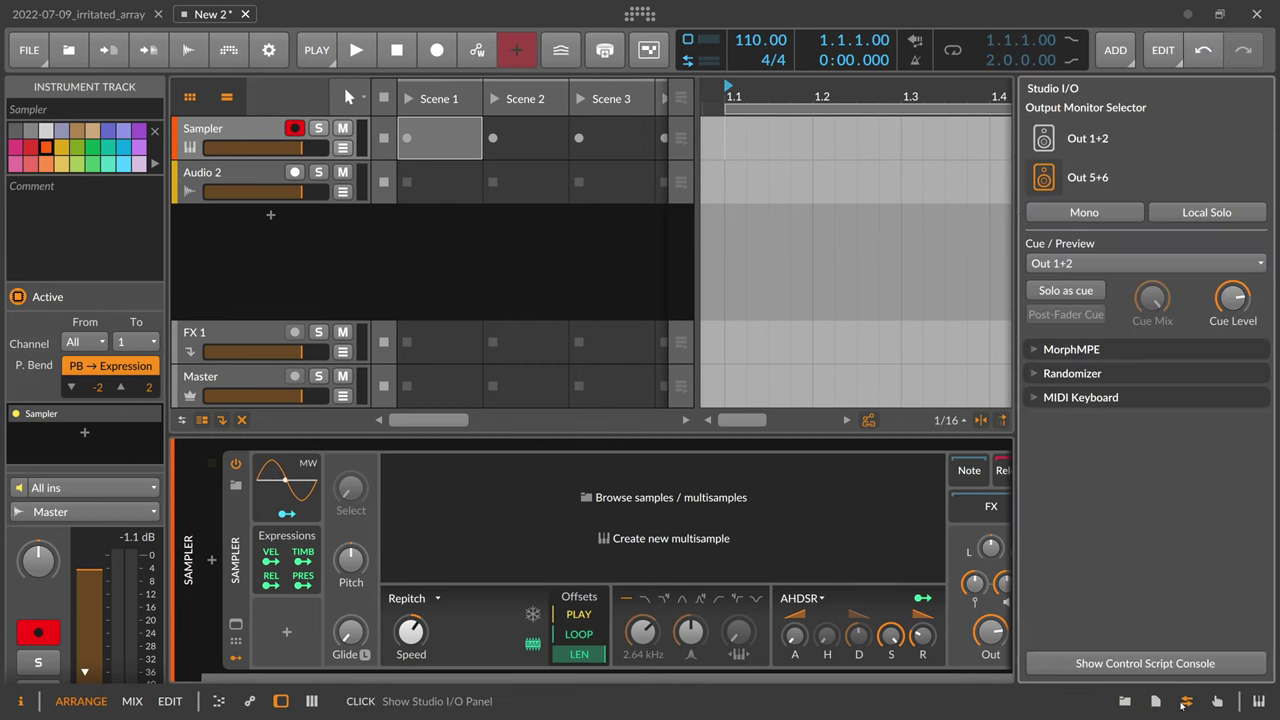
{"action": "left_click", "coordinate": [1037, 374]}
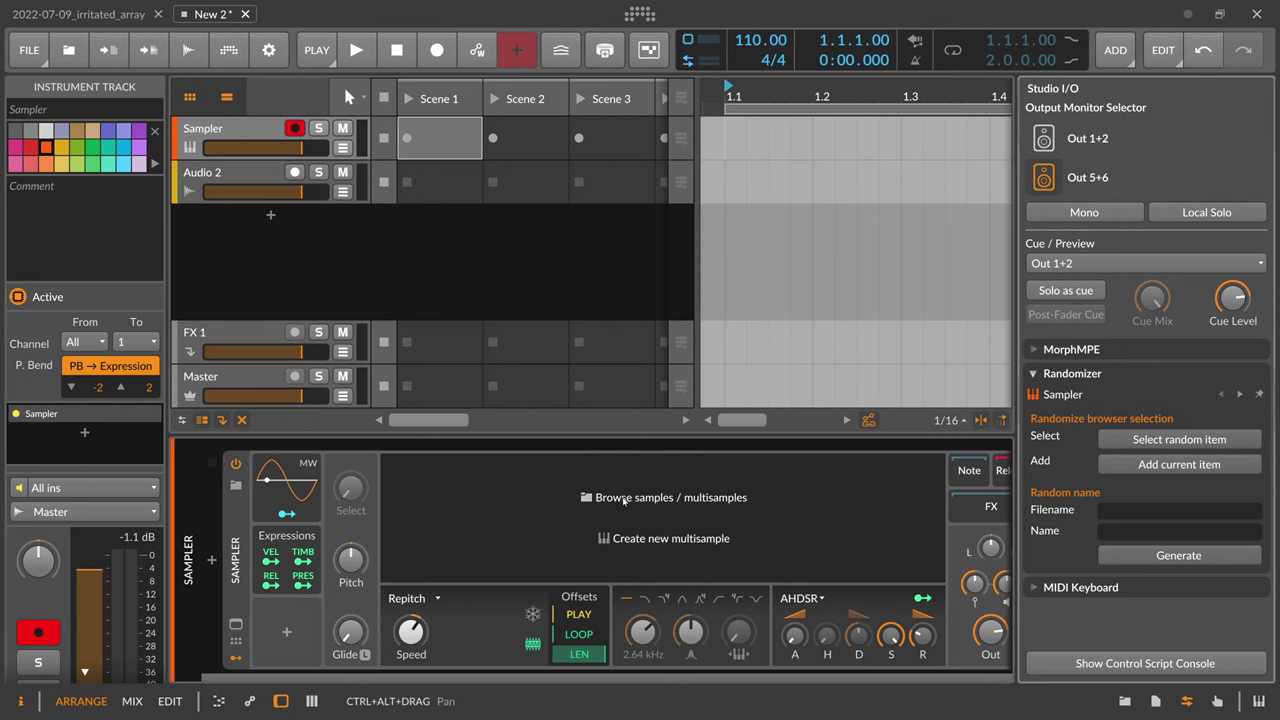
{"action": "left_click", "coordinate": [623, 498]}
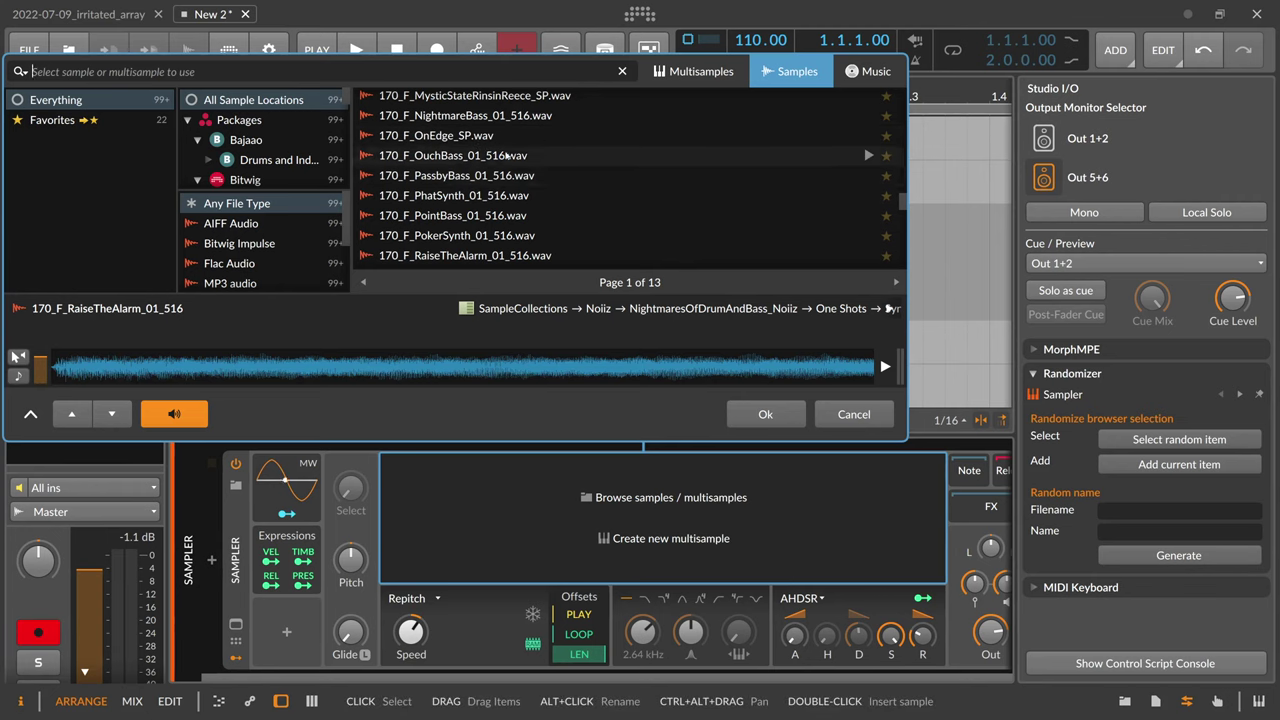
{"action": "left_click", "coordinate": [1158, 442]}
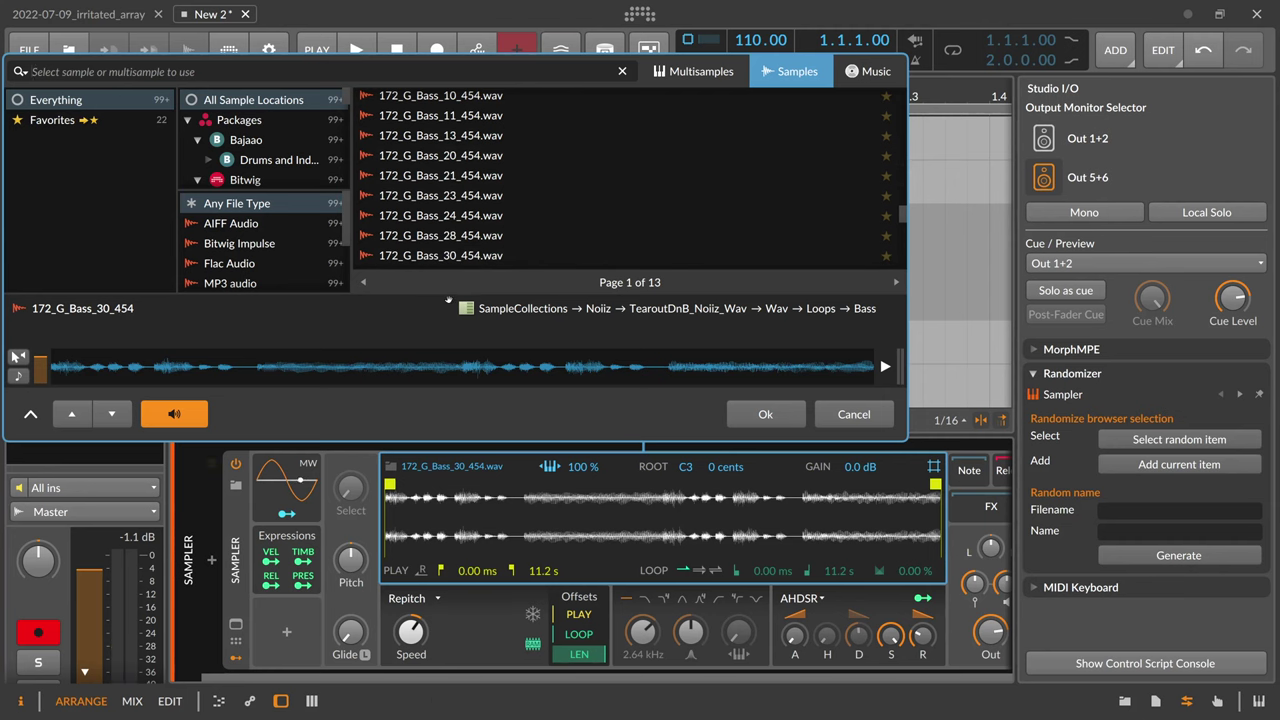
{"action": "left_click", "coordinate": [1160, 442]}
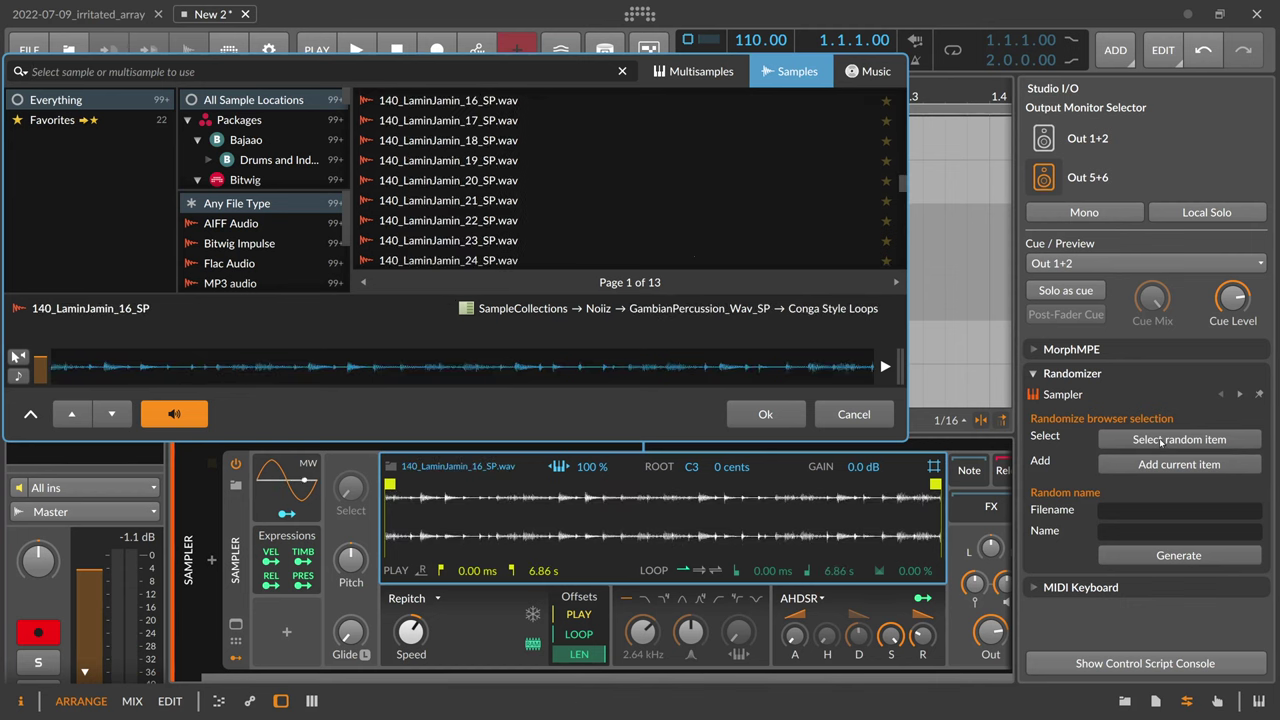
{"action": "left_click", "coordinate": [1200, 446]}
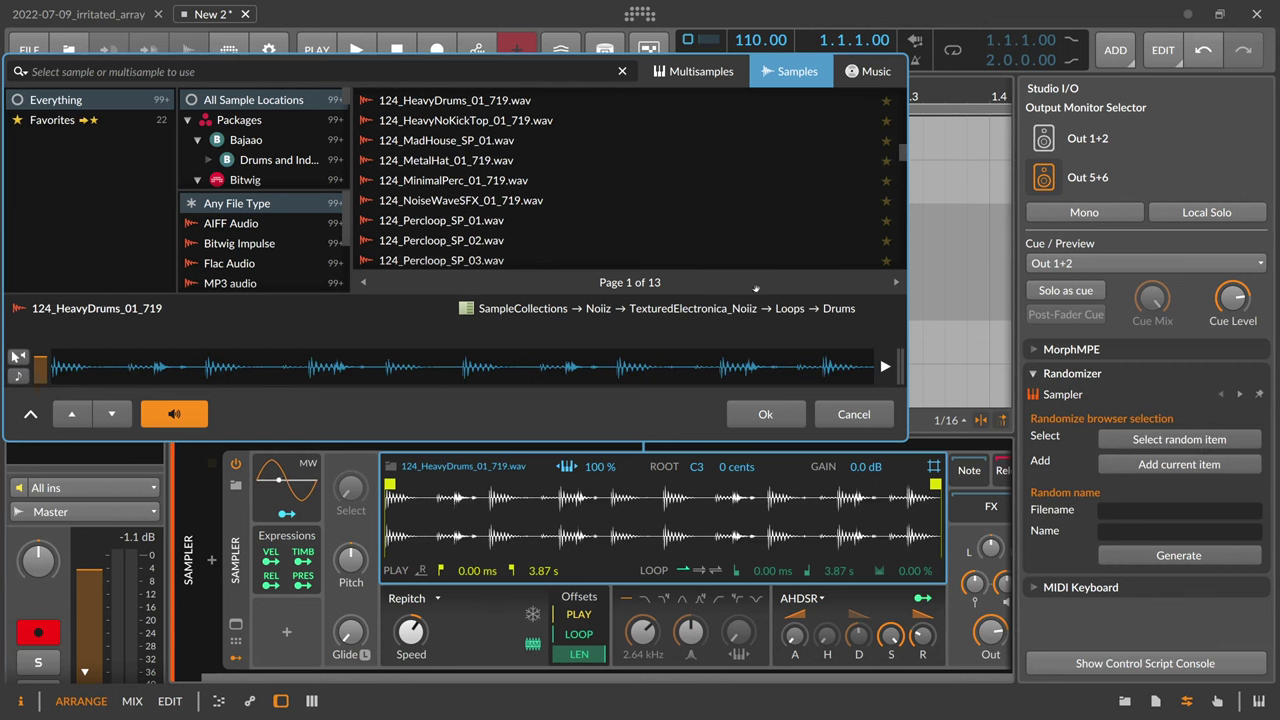
{"action": "left_click", "coordinate": [840, 414]}
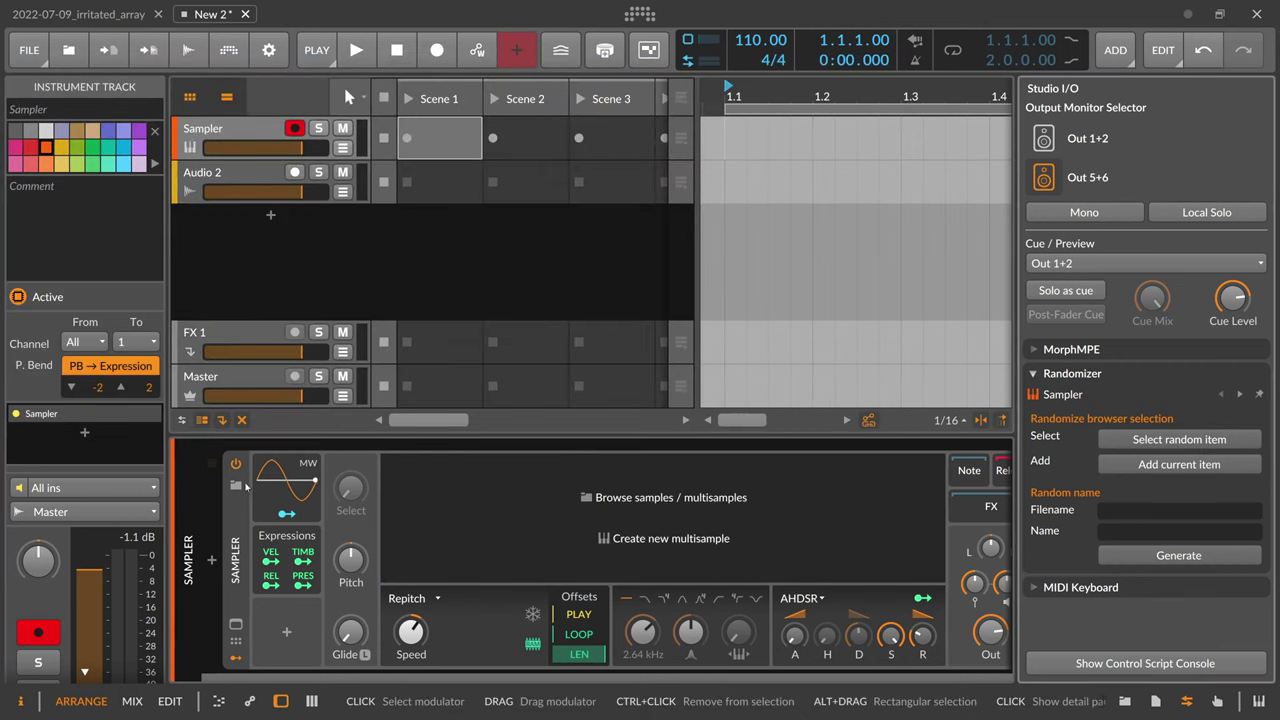
Replace the Sampler content with a randomly selected preset, loading Ahh-Robert
{"action": "left_click", "coordinate": [237, 486]}
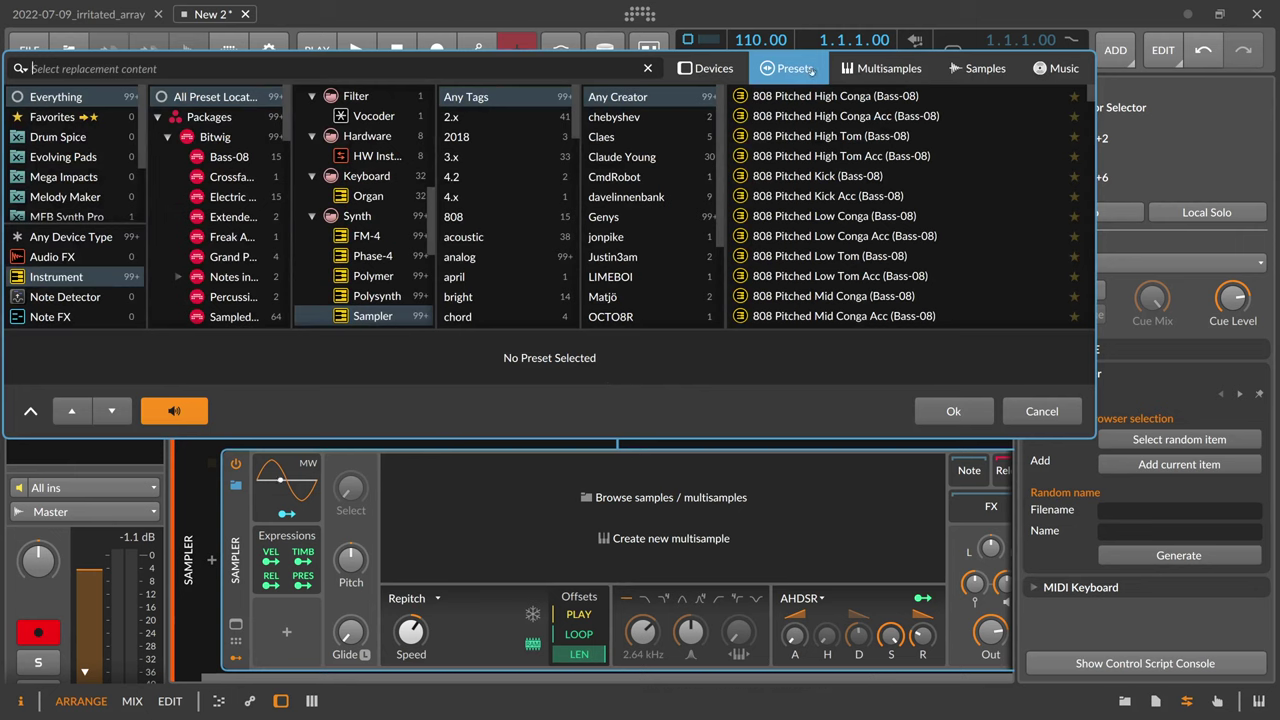
{"action": "scroll", "coordinate": [805, 135], "scroll_direction": "down", "scroll_amount": 10}
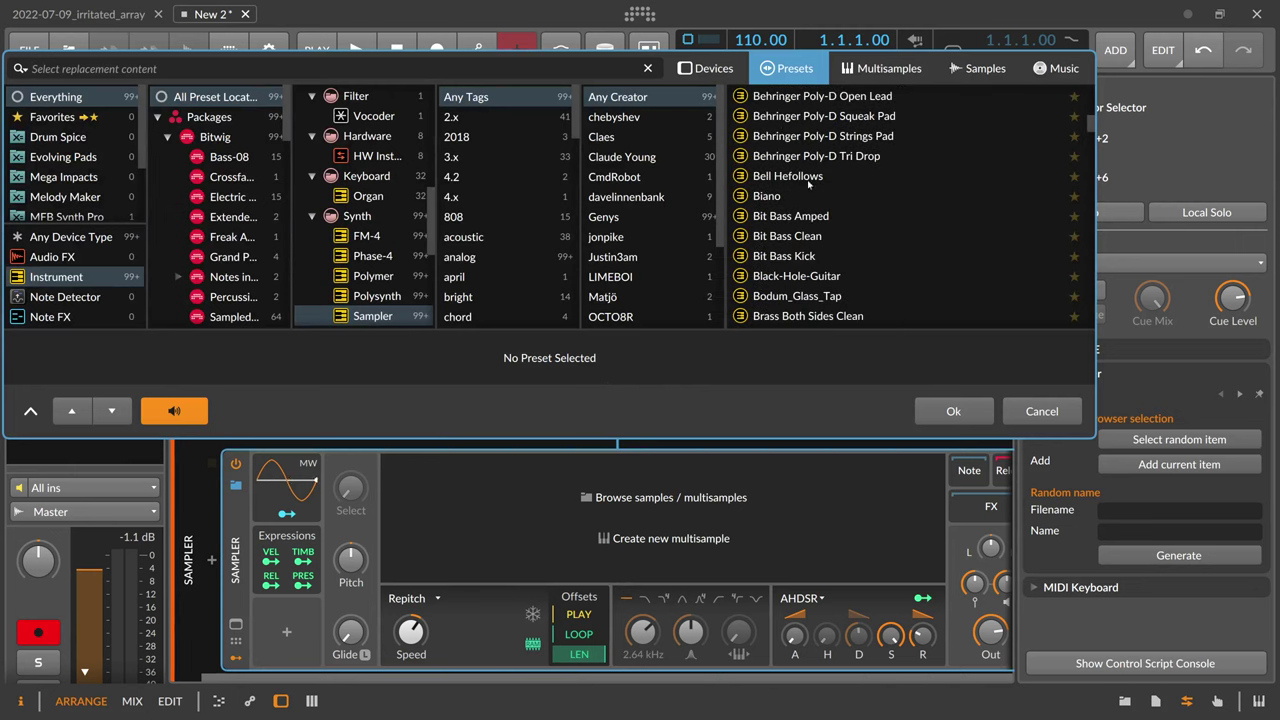
{"action": "left_click", "coordinate": [1158, 442]}
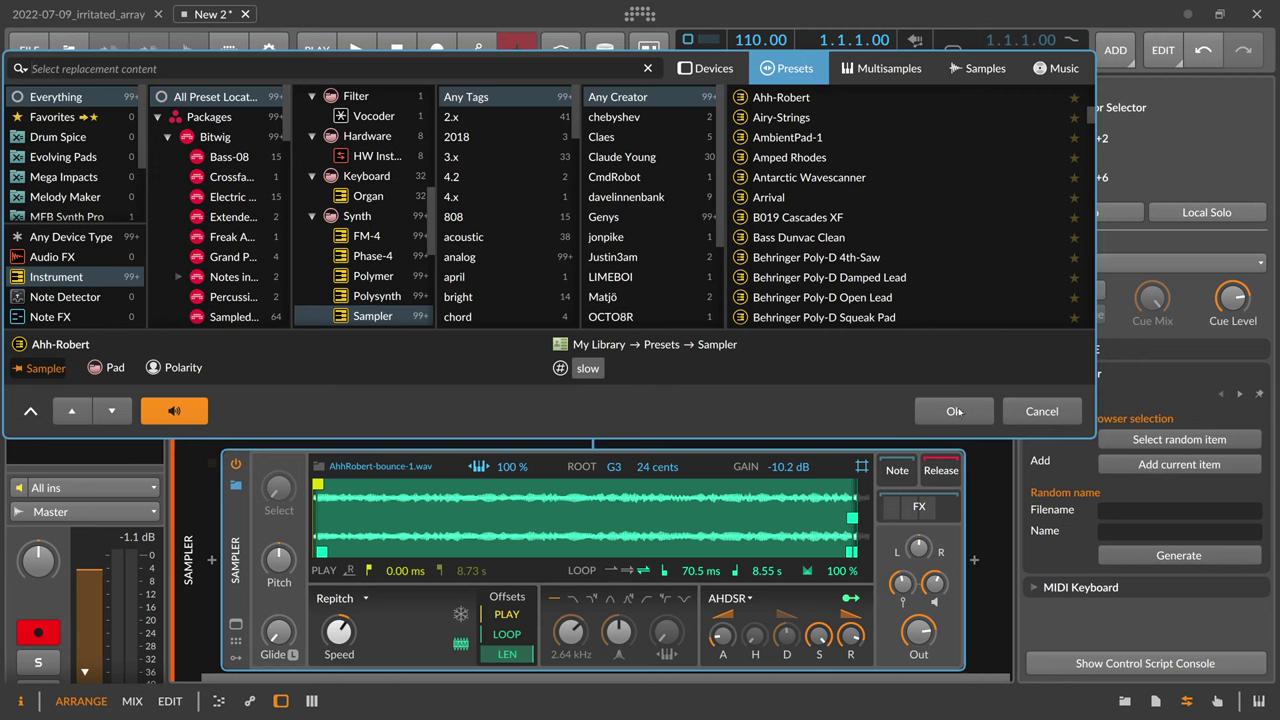
{"action": "left_click", "coordinate": [1126, 466]}
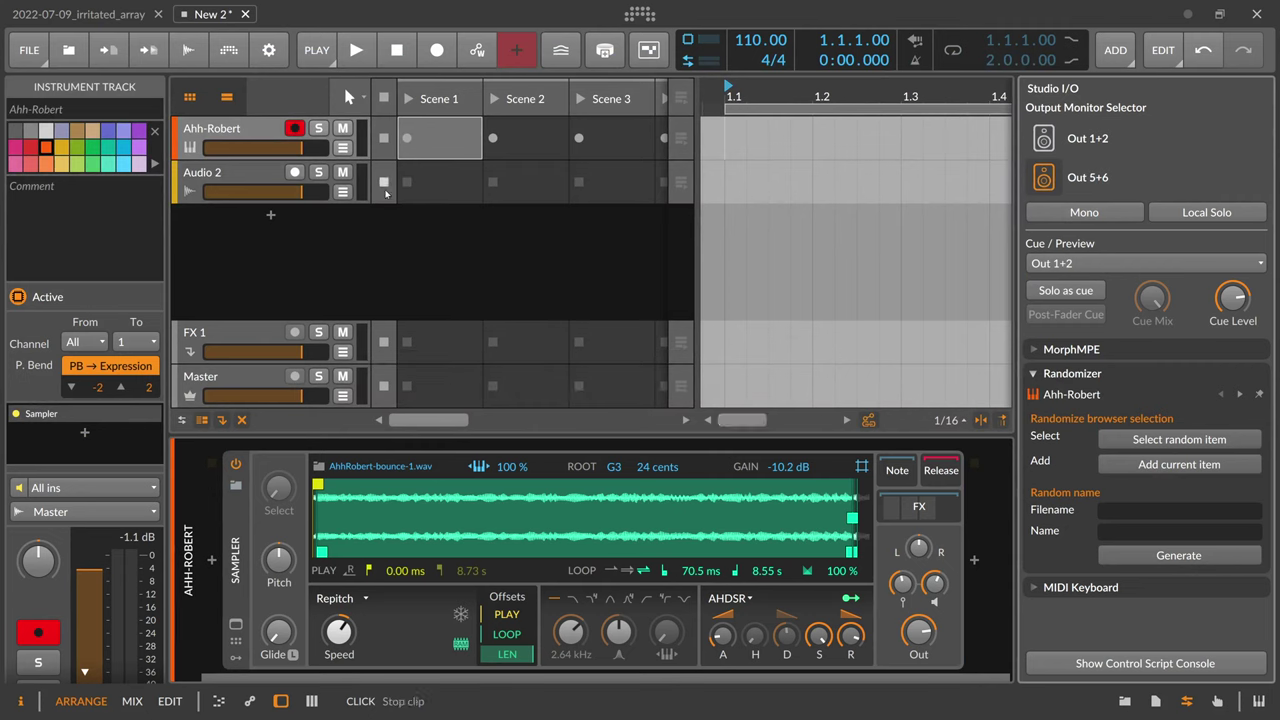
{"action": "right_click", "coordinate": [247, 502]}
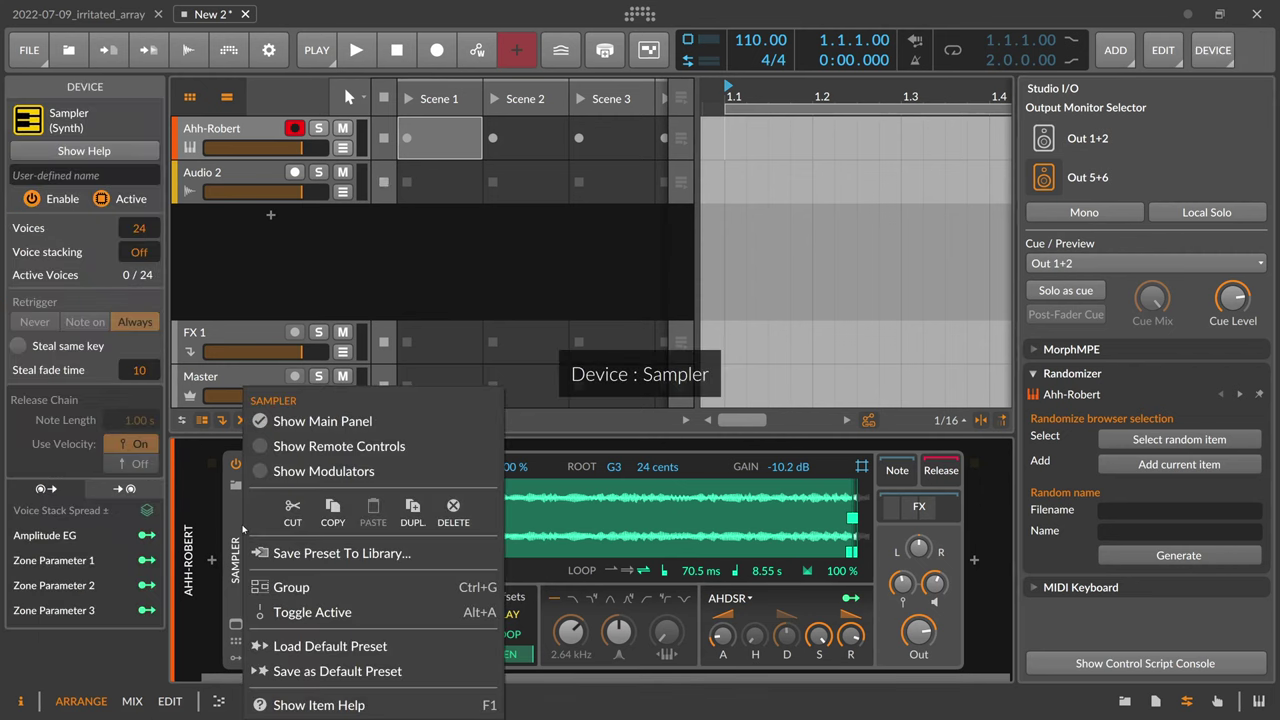
{"action": "left_click", "coordinate": [255, 553]}
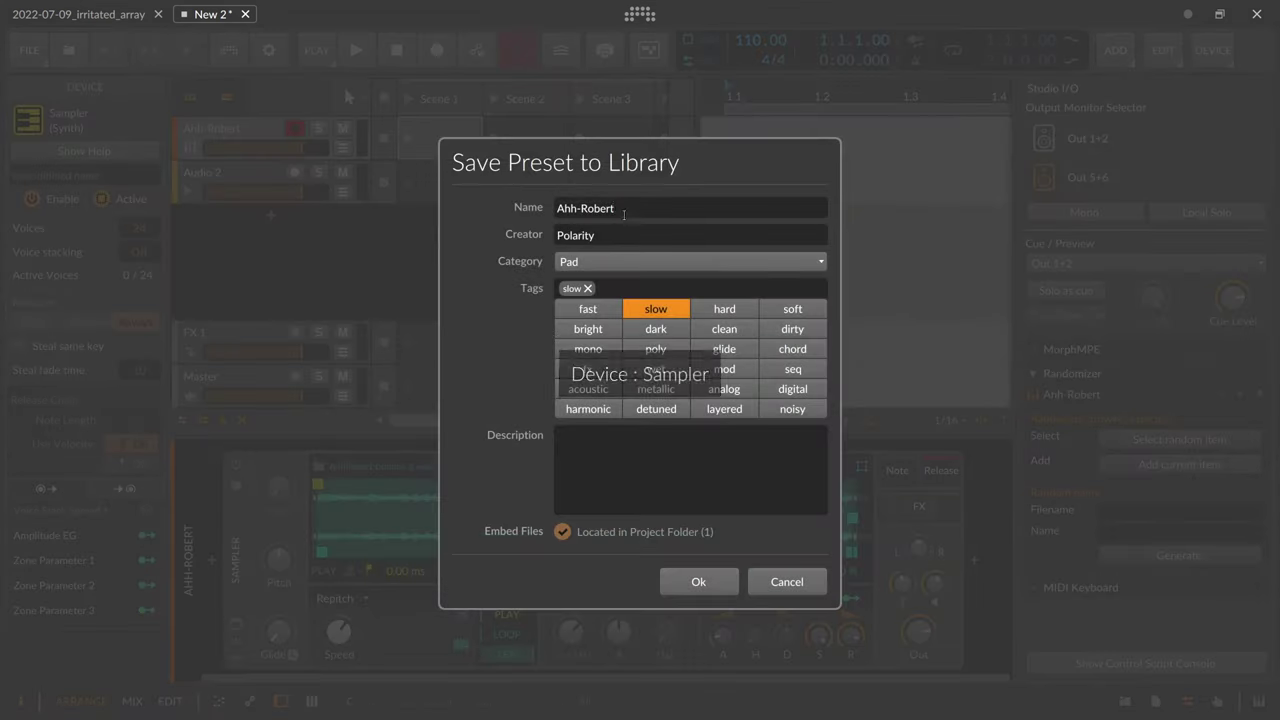
{"action": "left_click", "coordinate": [754, 584]}
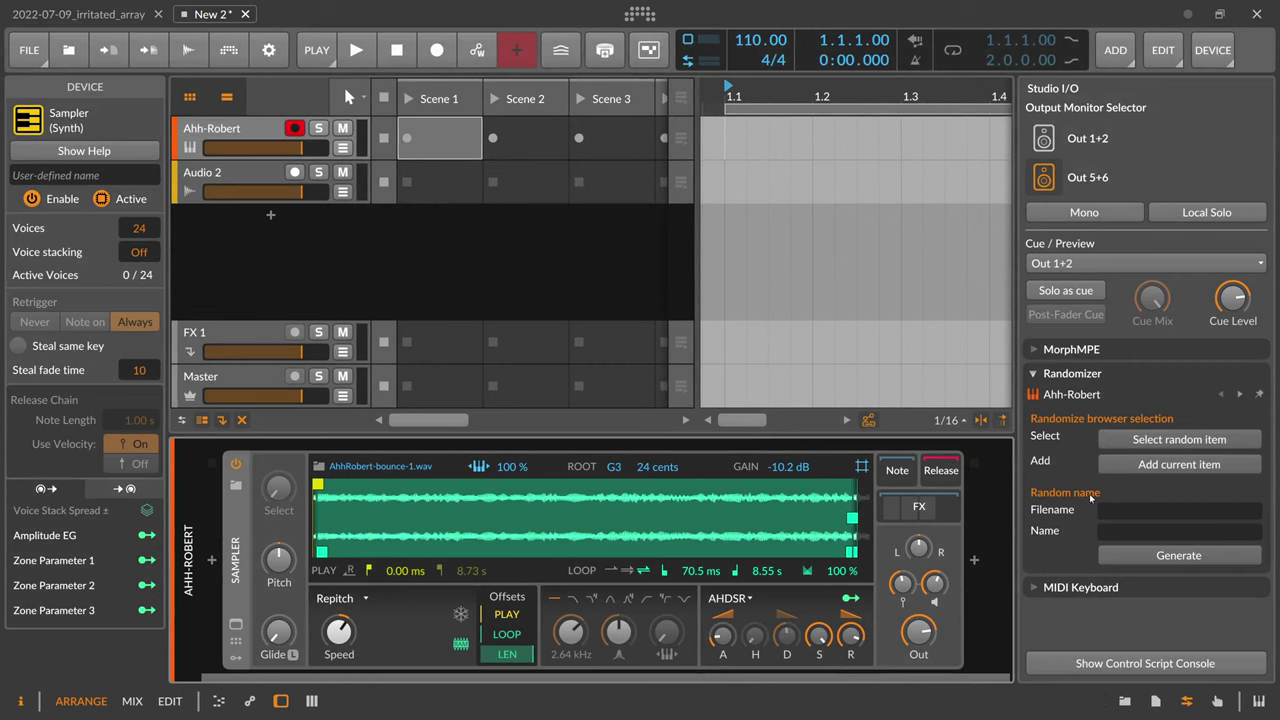
Generate random names repeatedly until the filename reads 2022-07-11_annoyed_transmitting
{"action": "left_click", "coordinate": [1150, 558]}
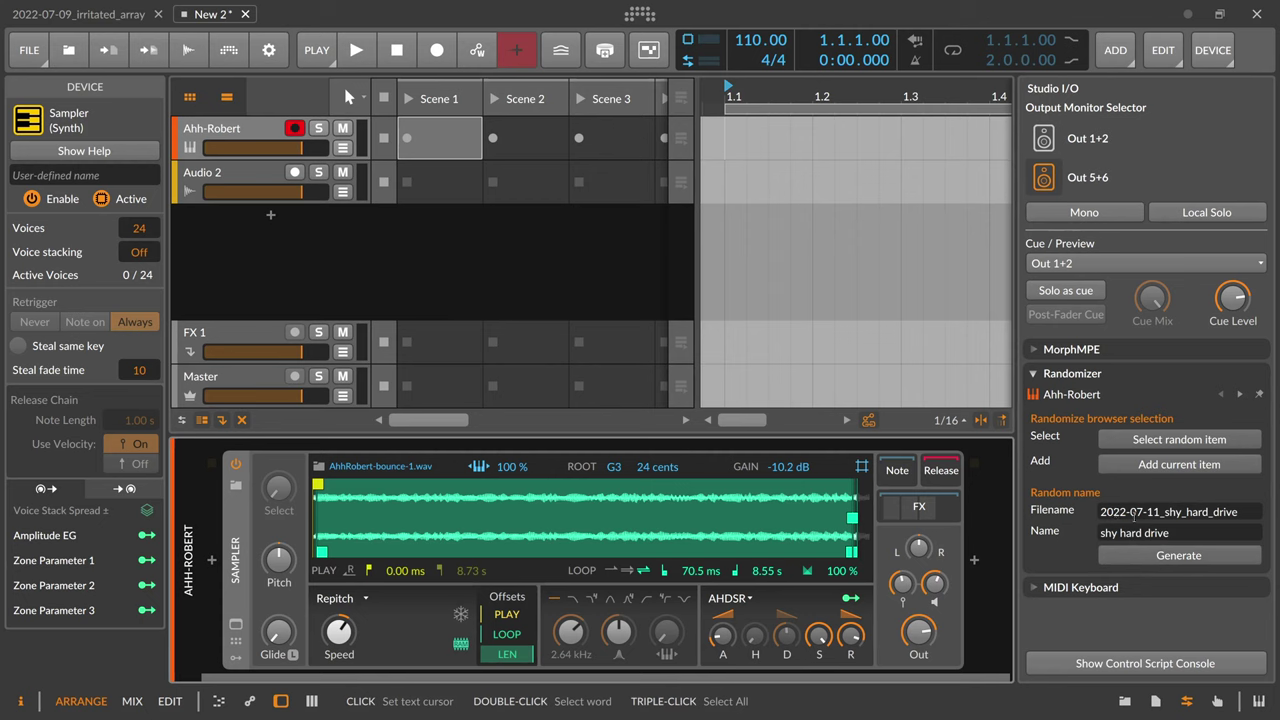
{"action": "left_click_drag", "start_coordinate": [1160, 512], "coordinate": [1251, 515]}
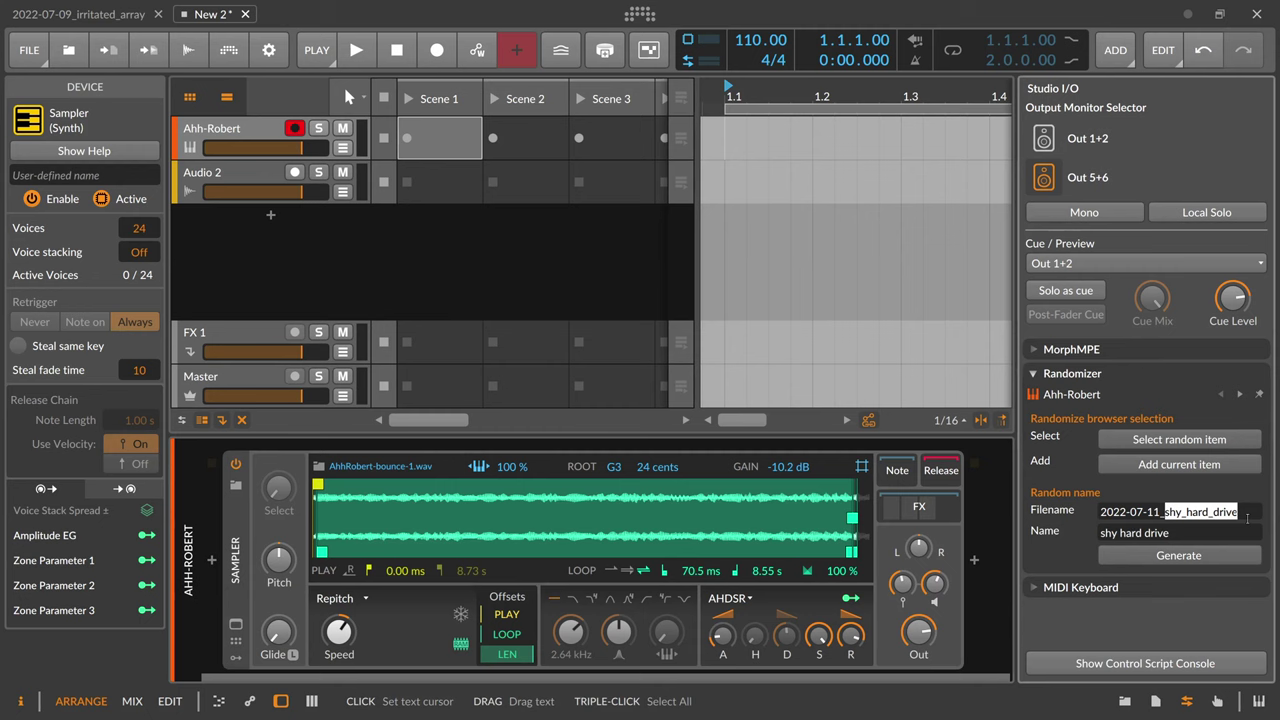
{"action": "left_click", "coordinate": [1162, 558]}
{"action": "left_click", "coordinate": [1161, 560]}
{"action": "left_click", "coordinate": [1160, 562]}
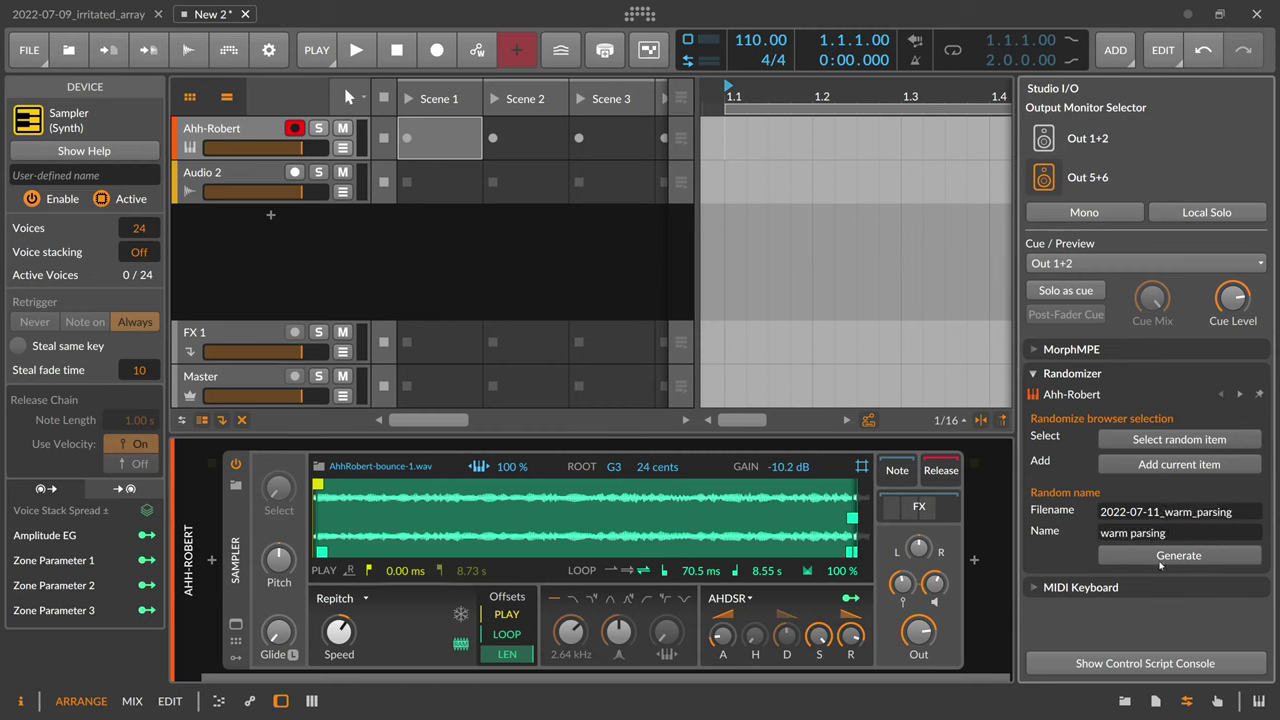
{"action": "left_click", "coordinate": [1160, 564]}
{"action": "left_click", "coordinate": [1160, 564]}
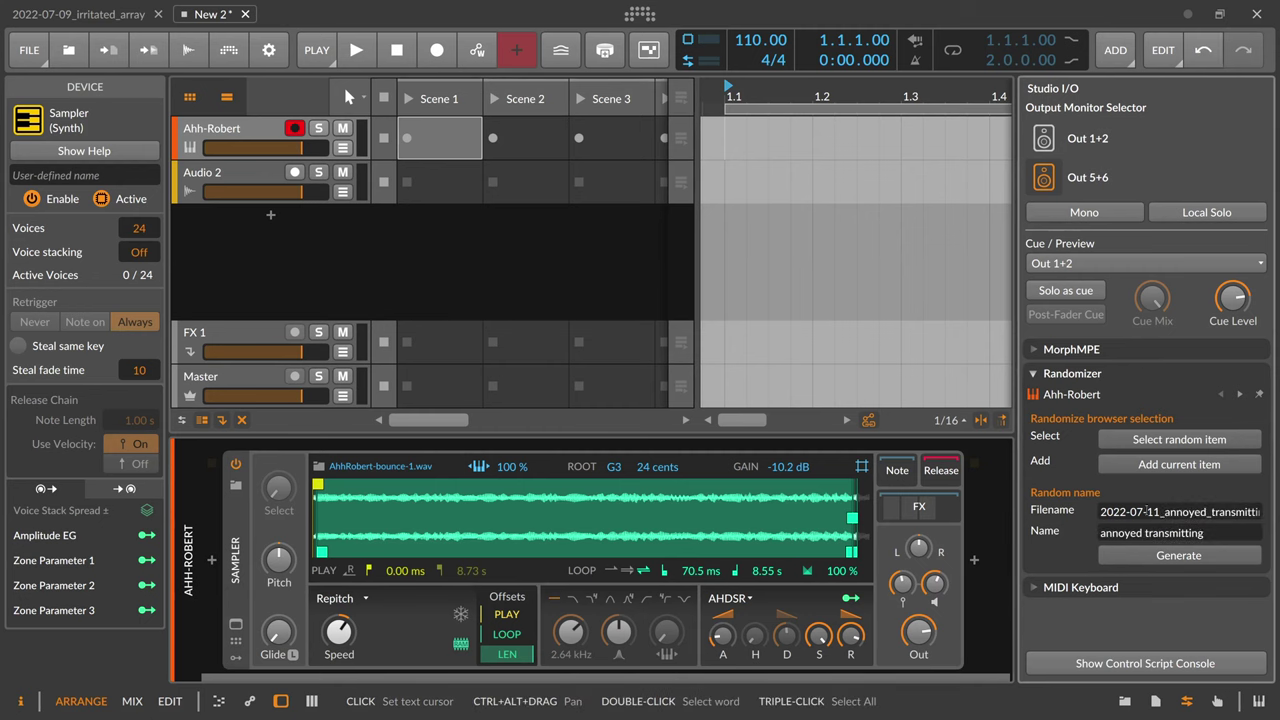
{"action": "double_click", "coordinate": [1160, 512]}
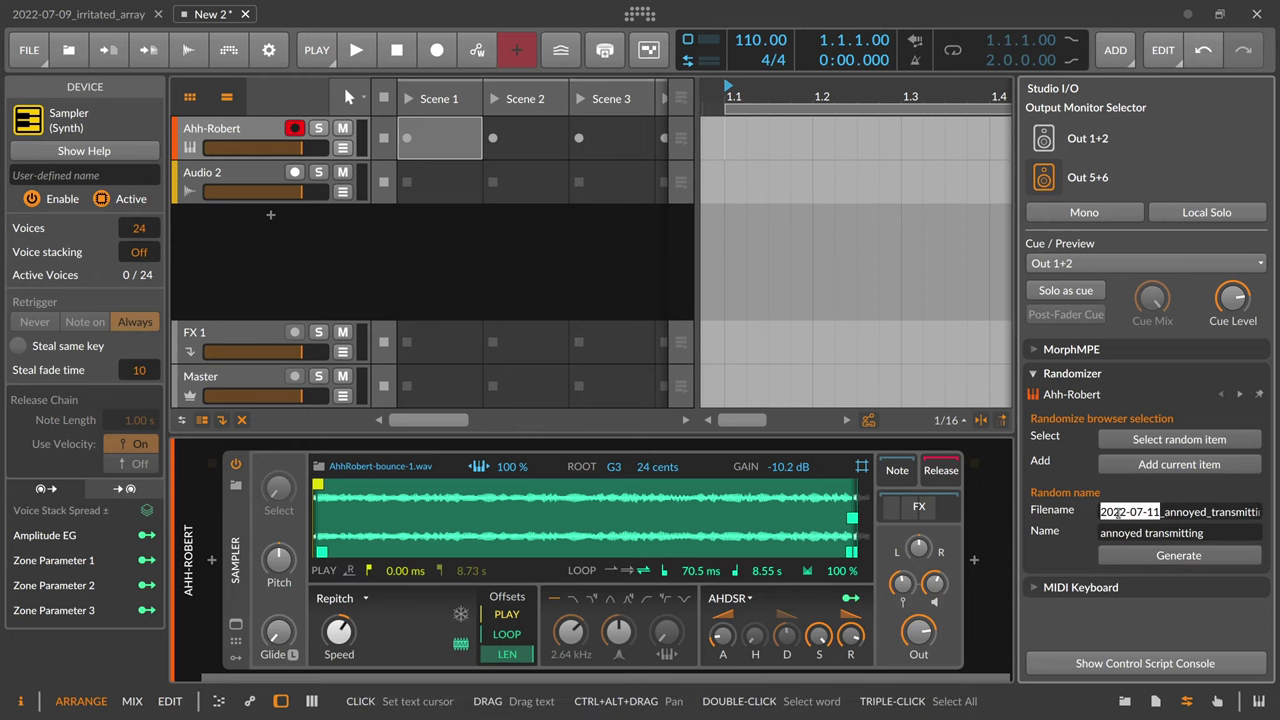
Turn off Prepend date for filename and generate the undated name pleased_application
{"action": "left_click", "coordinate": [268, 49]}
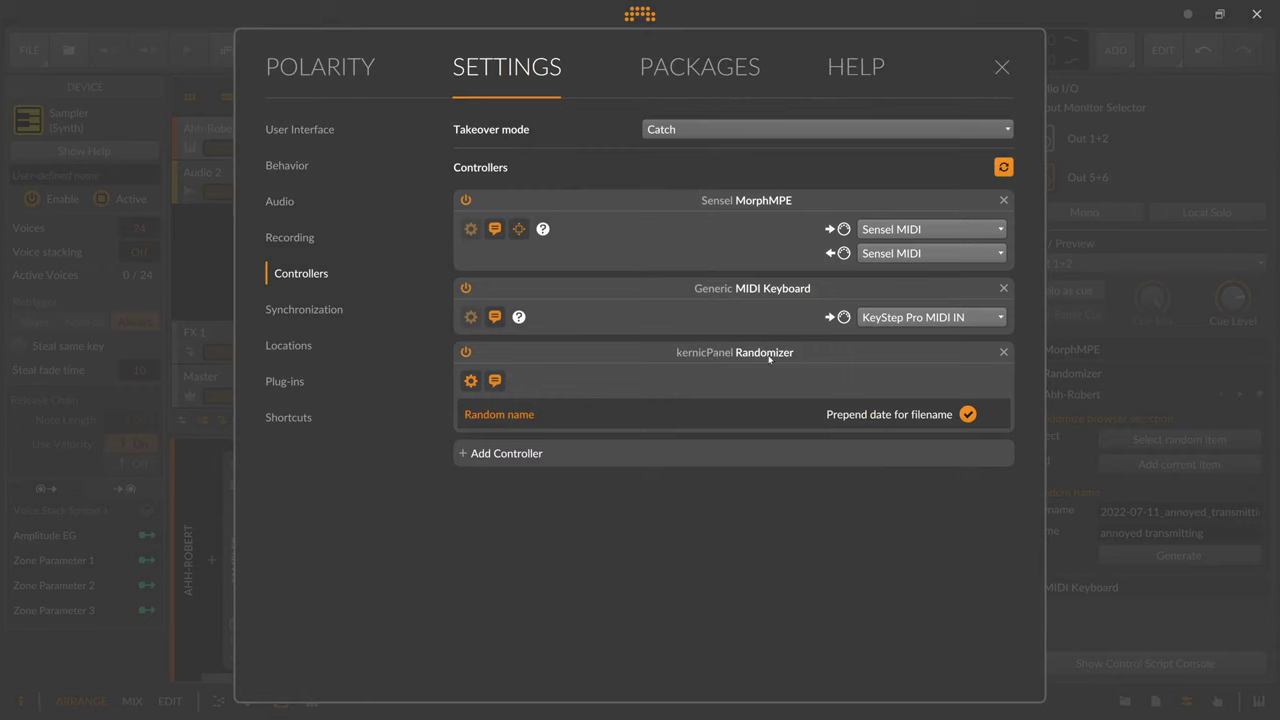
{"action": "left_click", "coordinate": [967, 416]}
{"action": "left_click", "coordinate": [1002, 67]}
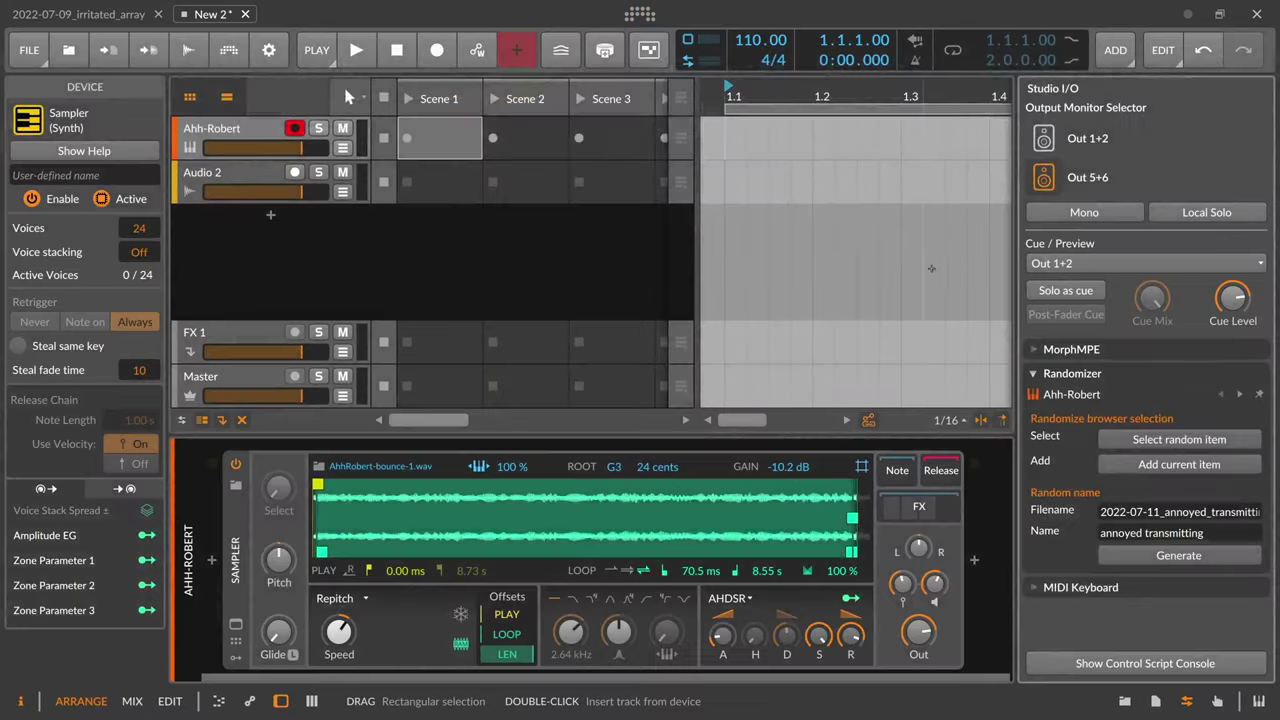
{"action": "left_click", "coordinate": [1173, 556]}
{"action": "left_click_drag", "start_coordinate": [1196, 512], "coordinate": [1055, 548]}
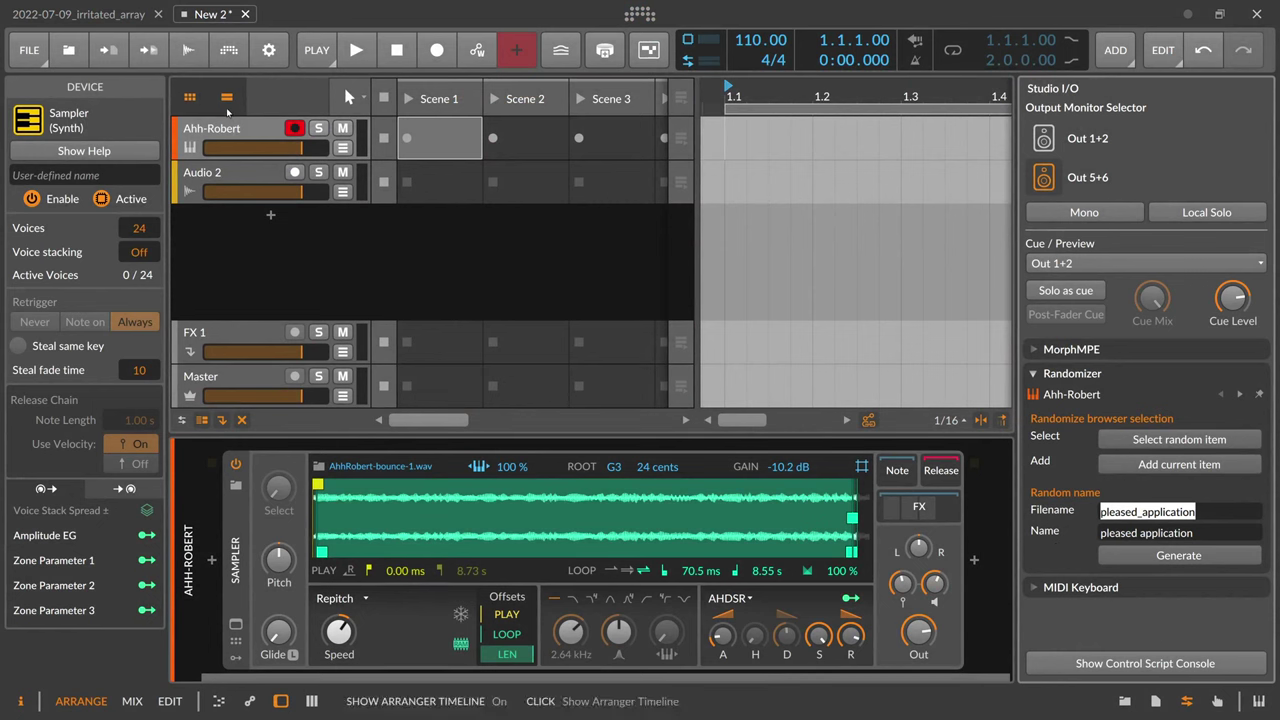
Start saving the project from the File menu, then cancel the save
{"action": "left_click", "coordinate": [29, 50]}
{"action": "left_click", "coordinate": [60, 206]}
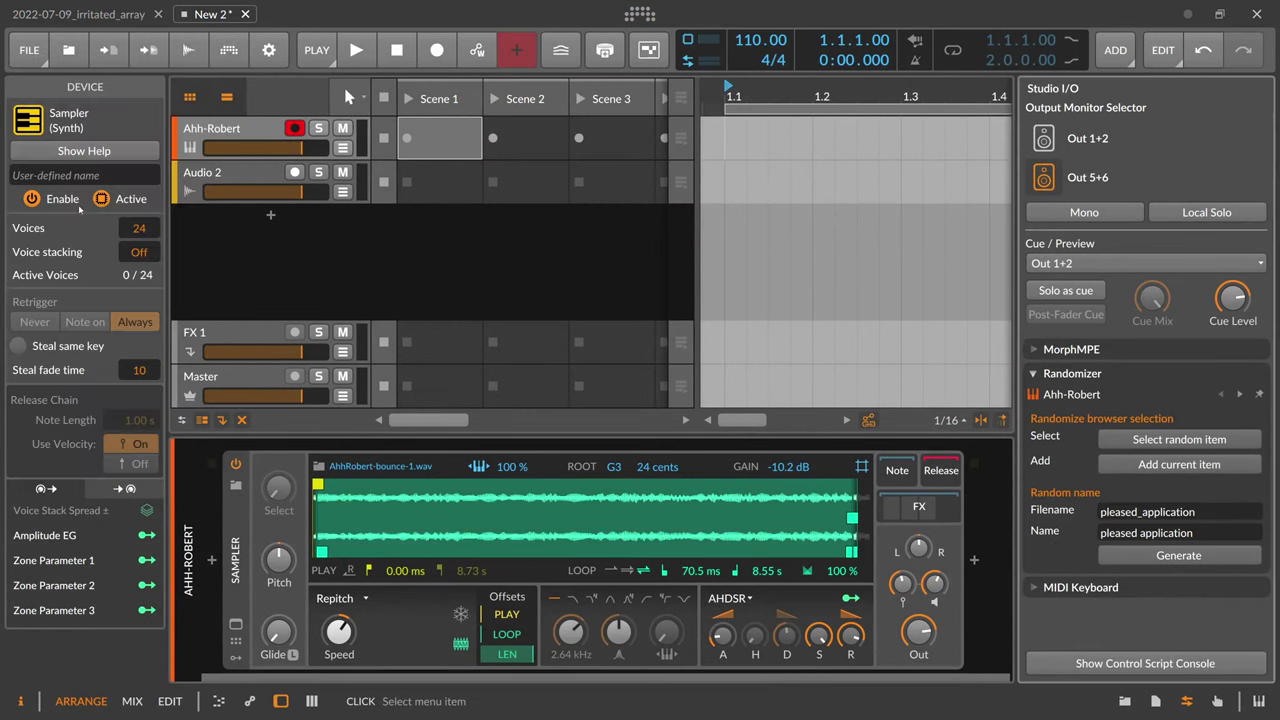
{"action": "left_click", "coordinate": [672, 438]}
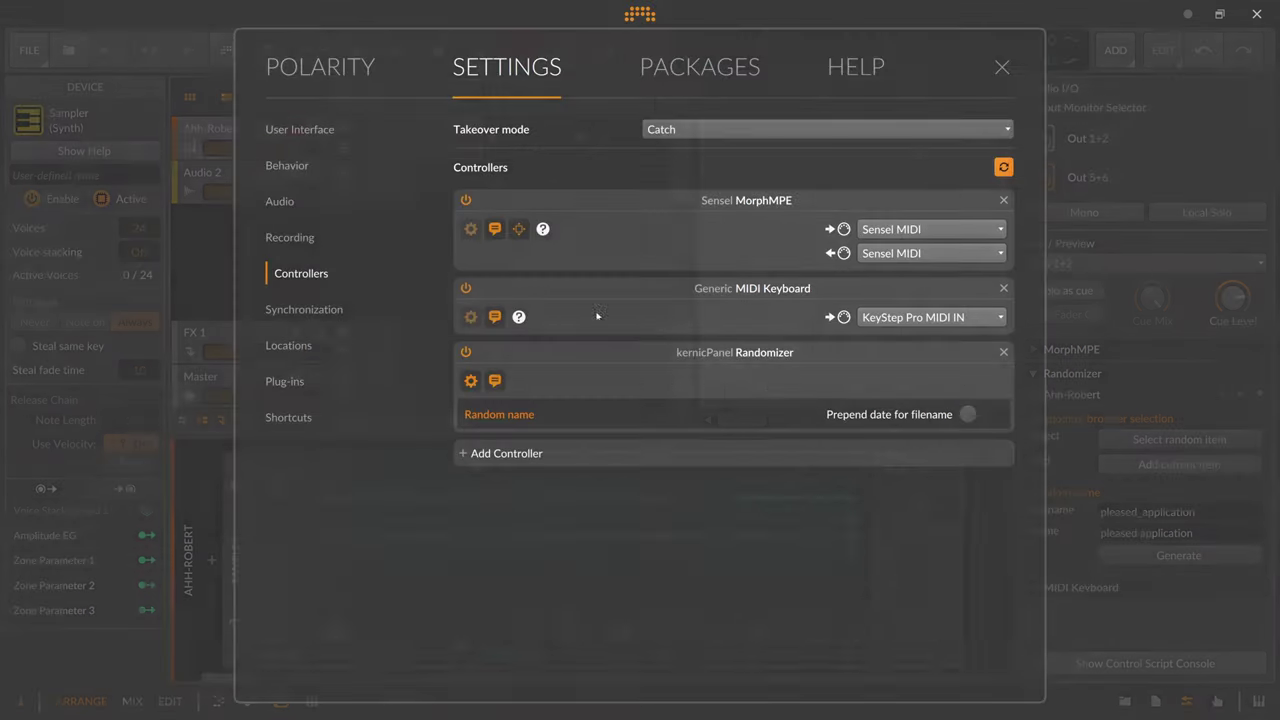
Re-enable Prepend date for filename and generate the dated name 2022-07-11_joyful_copy
{"action": "left_click", "coordinate": [268, 50]}
{"action": "left_click", "coordinate": [968, 414]}
{"action": "left_click", "coordinate": [1002, 67]}
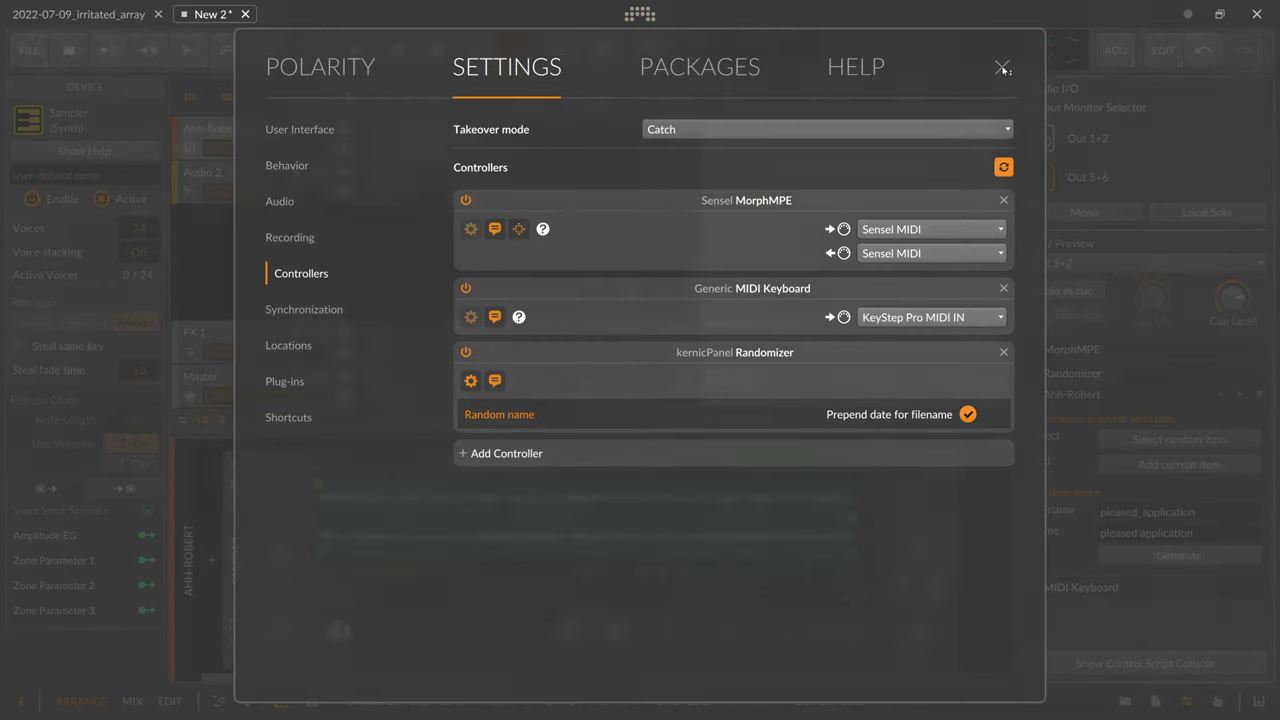
{"action": "left_click", "coordinate": [1140, 557]}
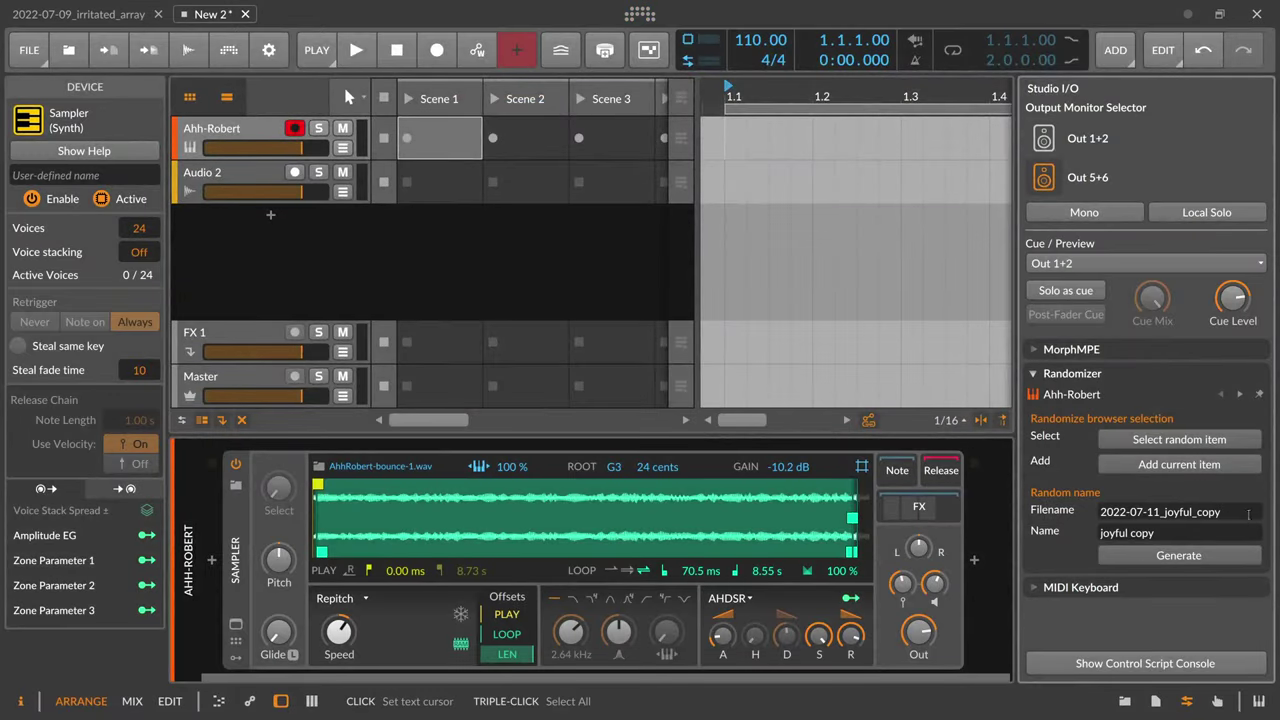
{"action": "left_click_drag", "start_coordinate": [1248, 512], "coordinate": [1043, 511]}
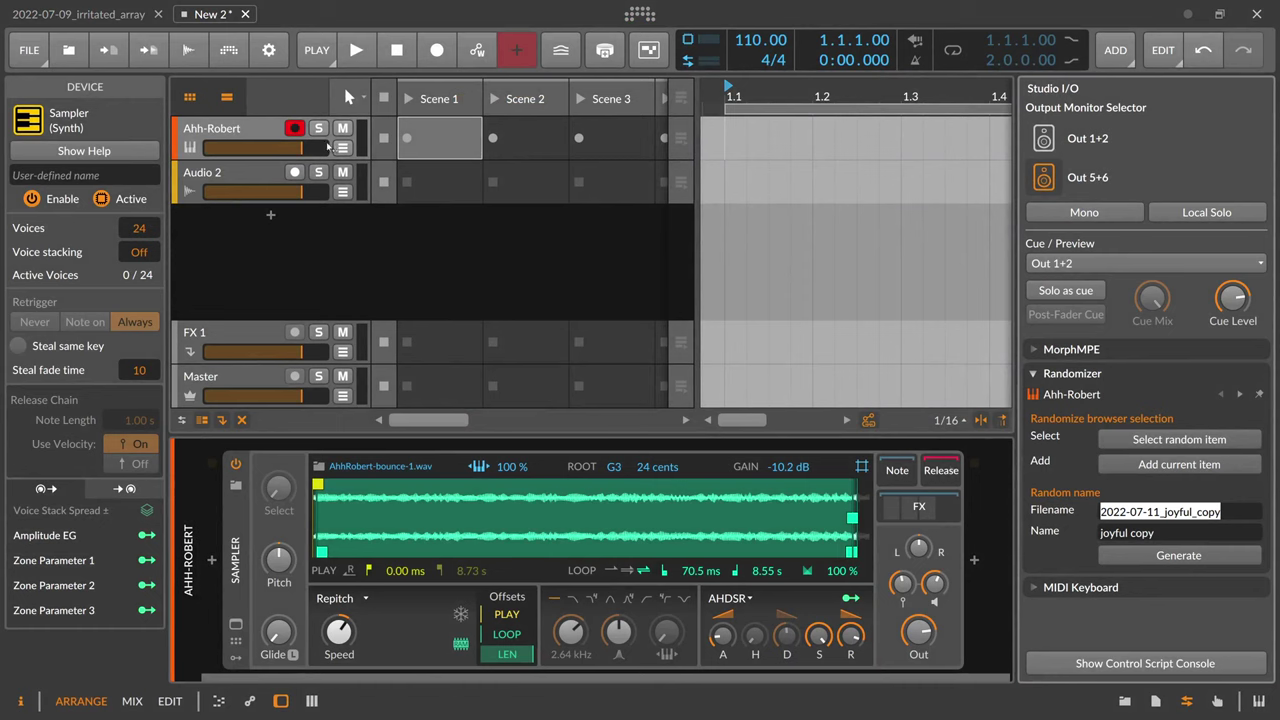
Save the project as 2022-07-11_joyful_copy
{"action": "left_click", "coordinate": [29, 50]}
{"action": "left_click", "coordinate": [70, 206]}
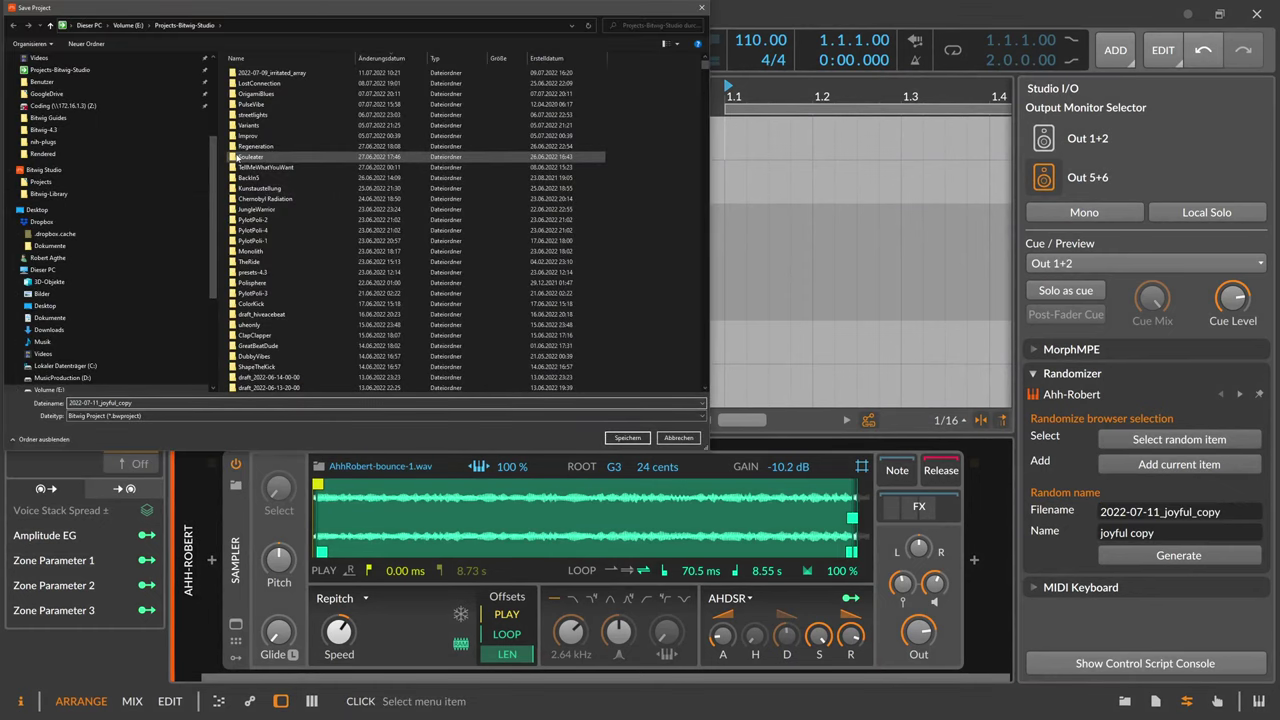
{"action": "left_click", "coordinate": [627, 437]}
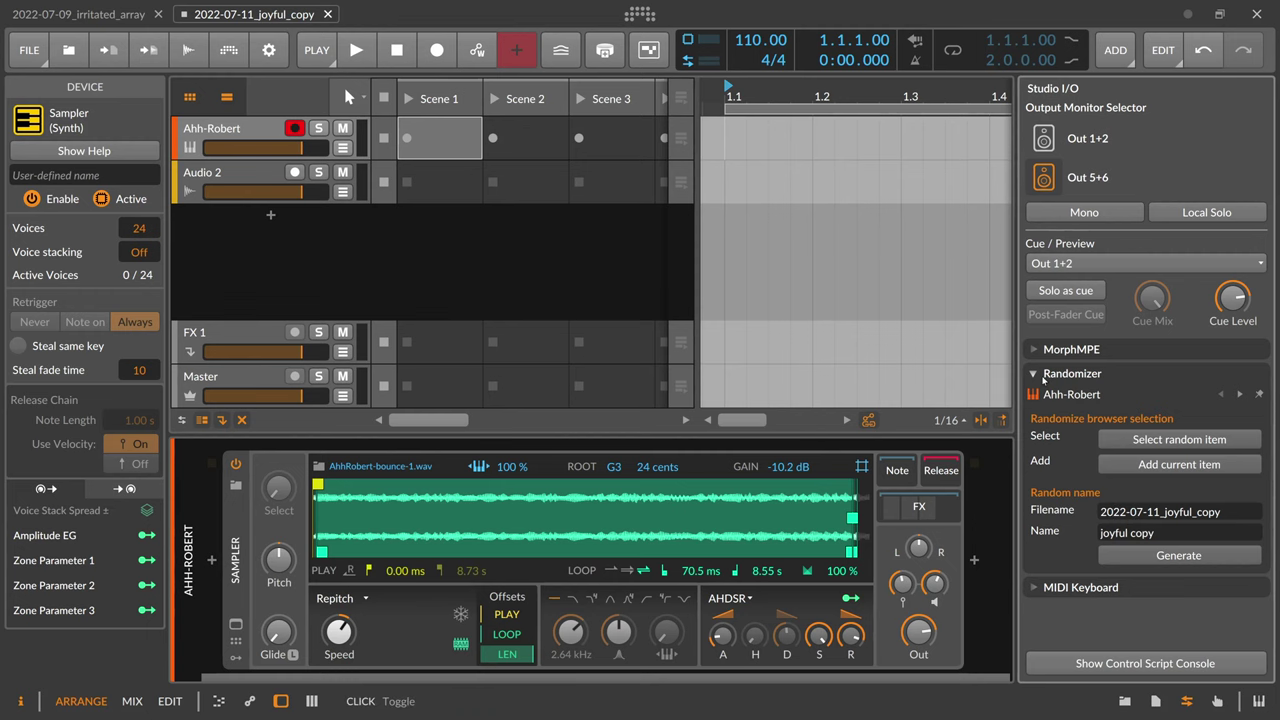
Click into the Filename field, then switch to the bitwig-randomizer GitHub page in Firefox
{"action": "left_click", "coordinate": [1105, 512]}
{"action": "key", "text": "alt+Tab"}
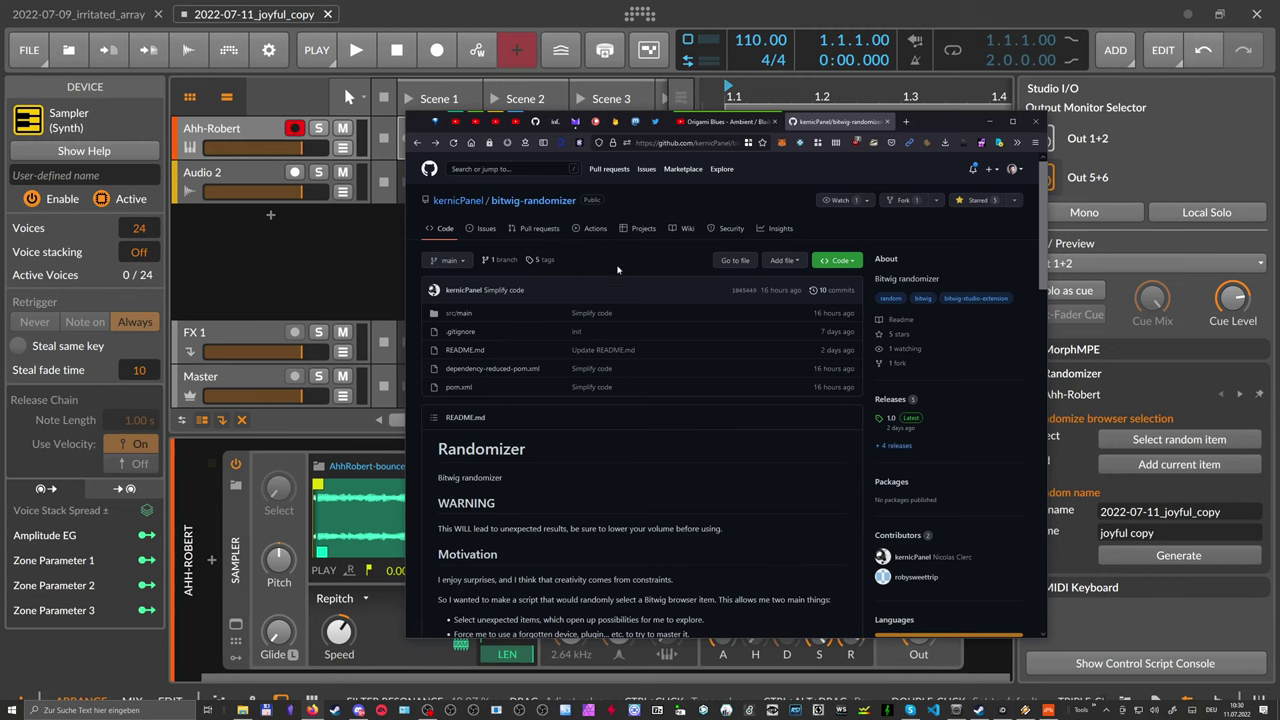
Find the Randomizer.bwextension asset in release 1.0, then bring up the Extensions folder
{"action": "scroll", "coordinate": [559, 230], "scroll_direction": "down", "scroll_amount": 1}
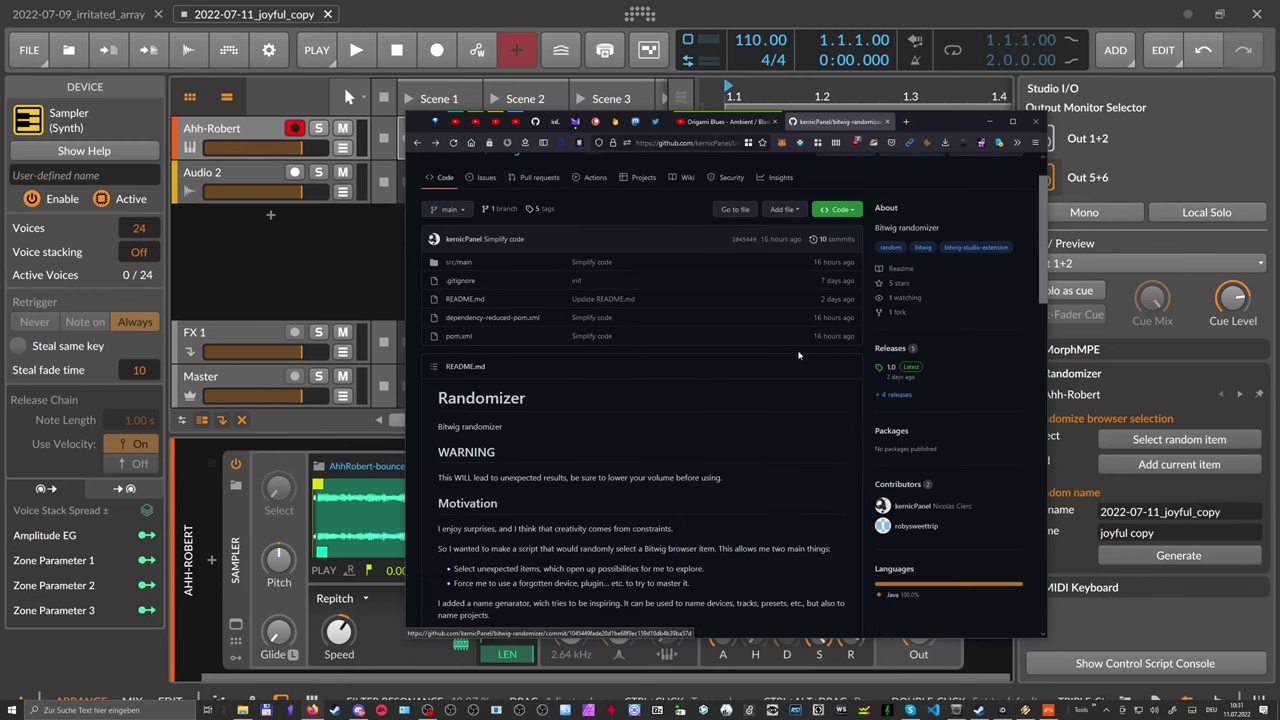
{"action": "left_click", "coordinate": [897, 349]}
{"action": "scroll", "coordinate": [670, 346], "scroll_direction": "up", "scroll_amount": 2}
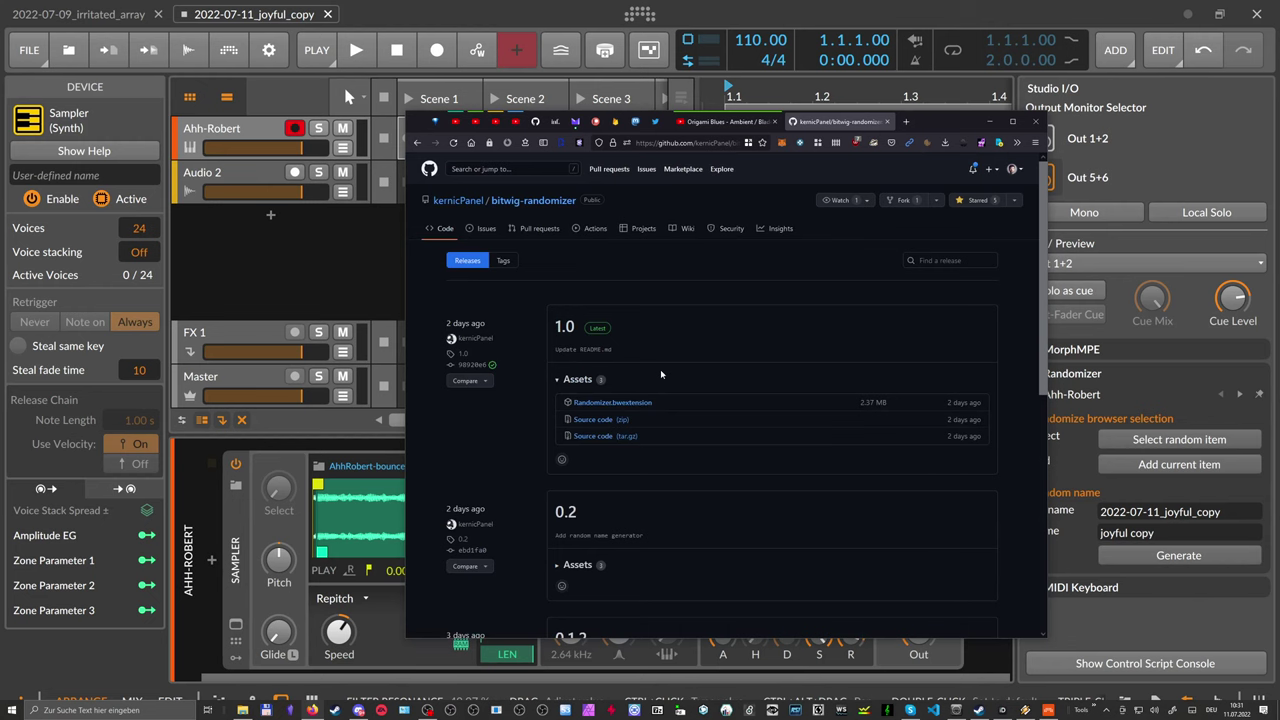
{"action": "double_click", "coordinate": [600, 403]}
{"action": "left_click", "coordinate": [243, 710]}
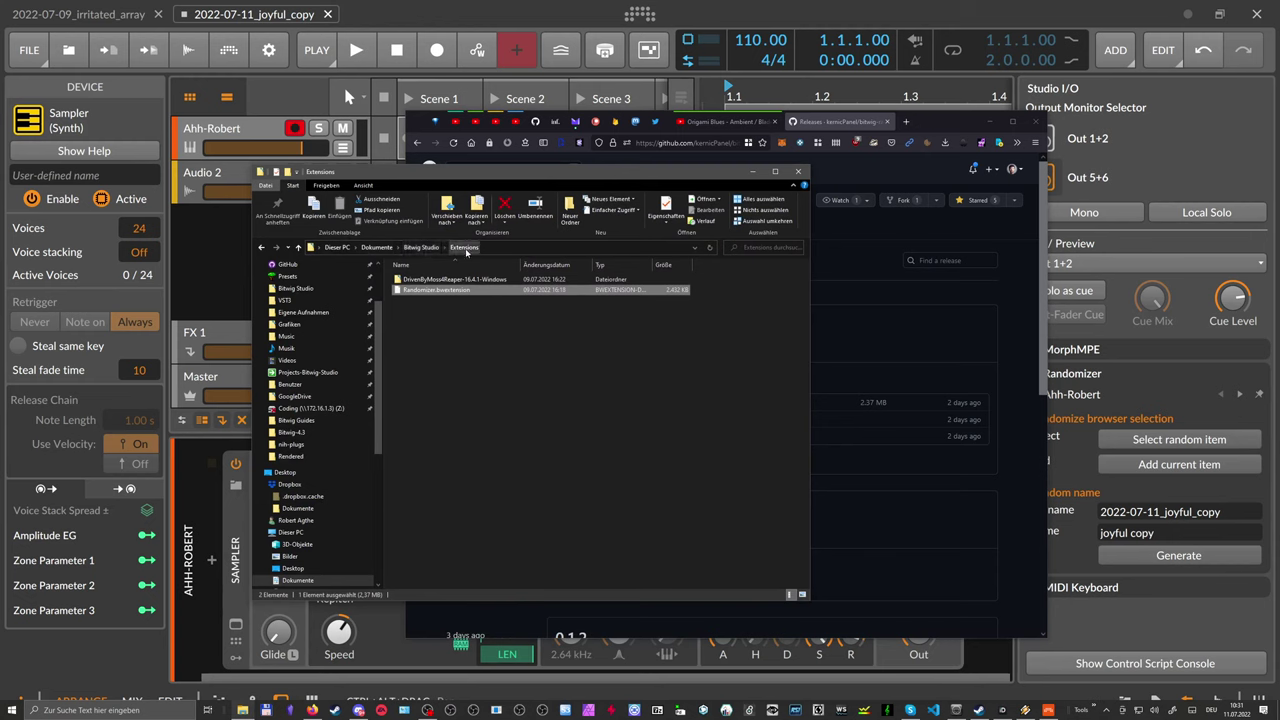
Open Randomizer.bwextension from Dokumente > Bitwig Studio > Extensions in Bitwig
{"action": "left_click", "coordinate": [420, 308]}
{"action": "left_click", "coordinate": [422, 292]}
{"action": "mouse_move", "coordinate": [422, 293]}
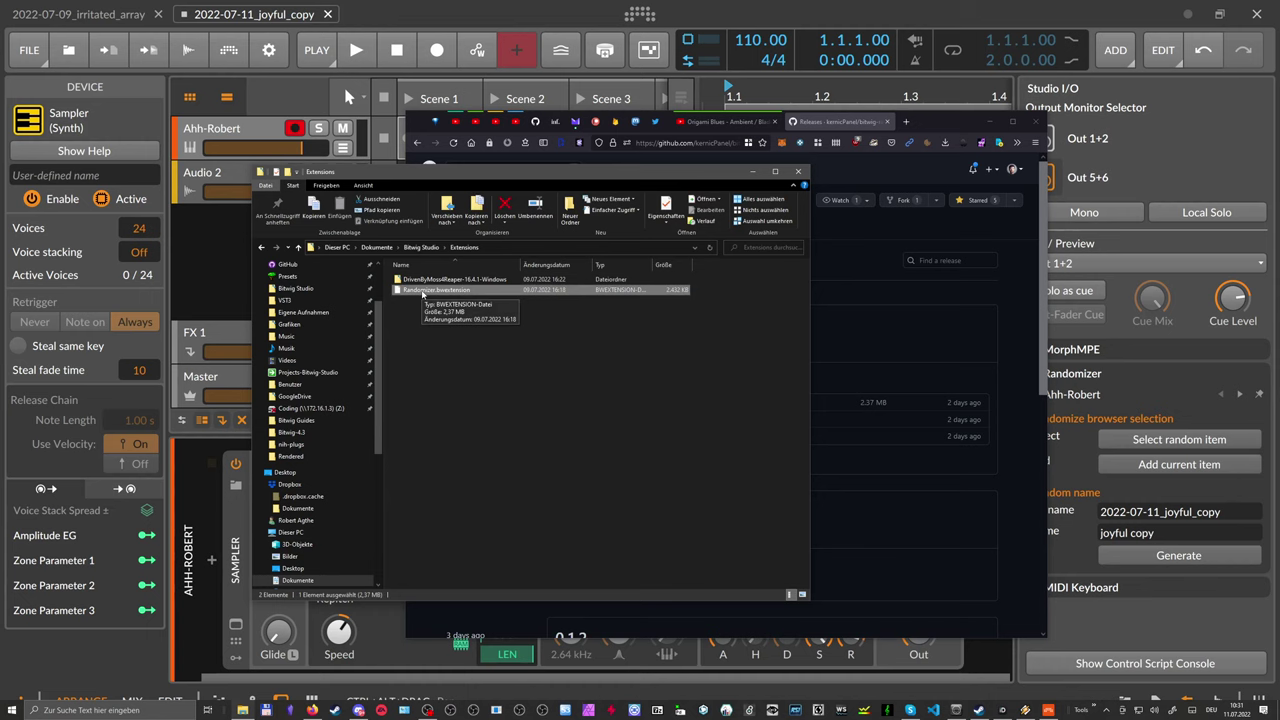
{"action": "double_click", "coordinate": [422, 292]}
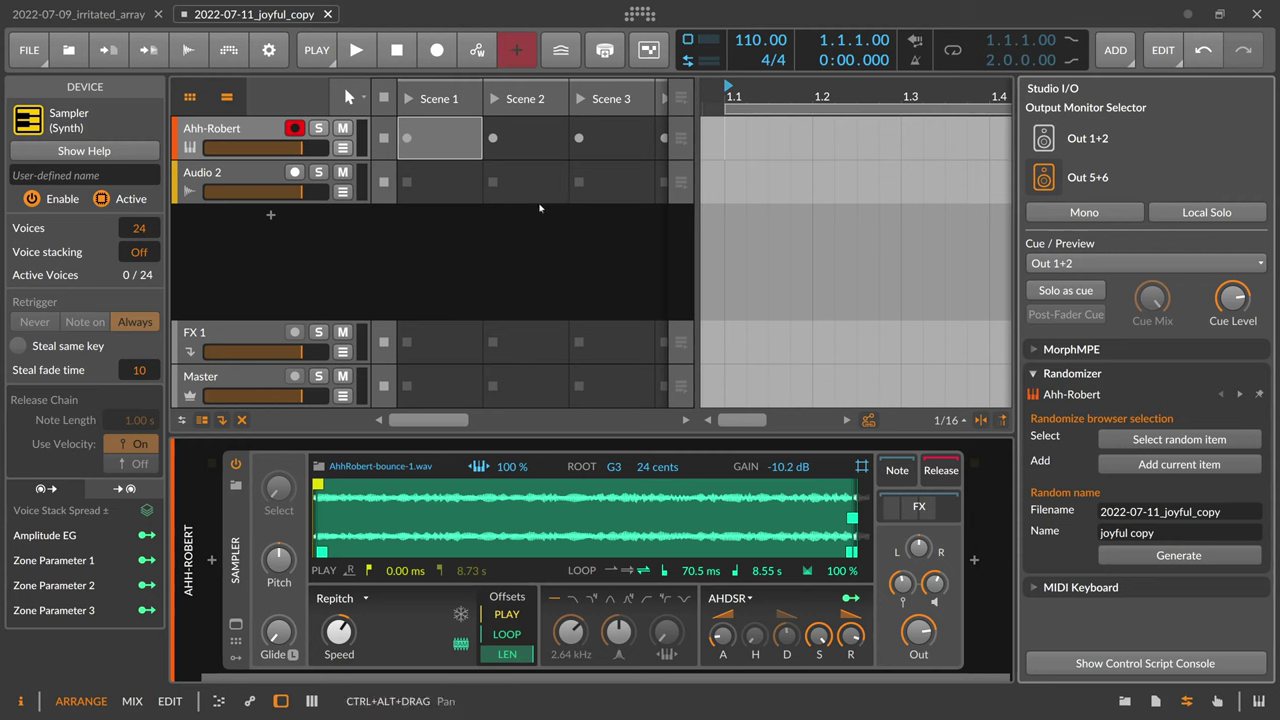
In the Dashboard's controller settings, delete the existing kernicPanel Randomizer controller
{"action": "left_click", "coordinate": [232, 52]}
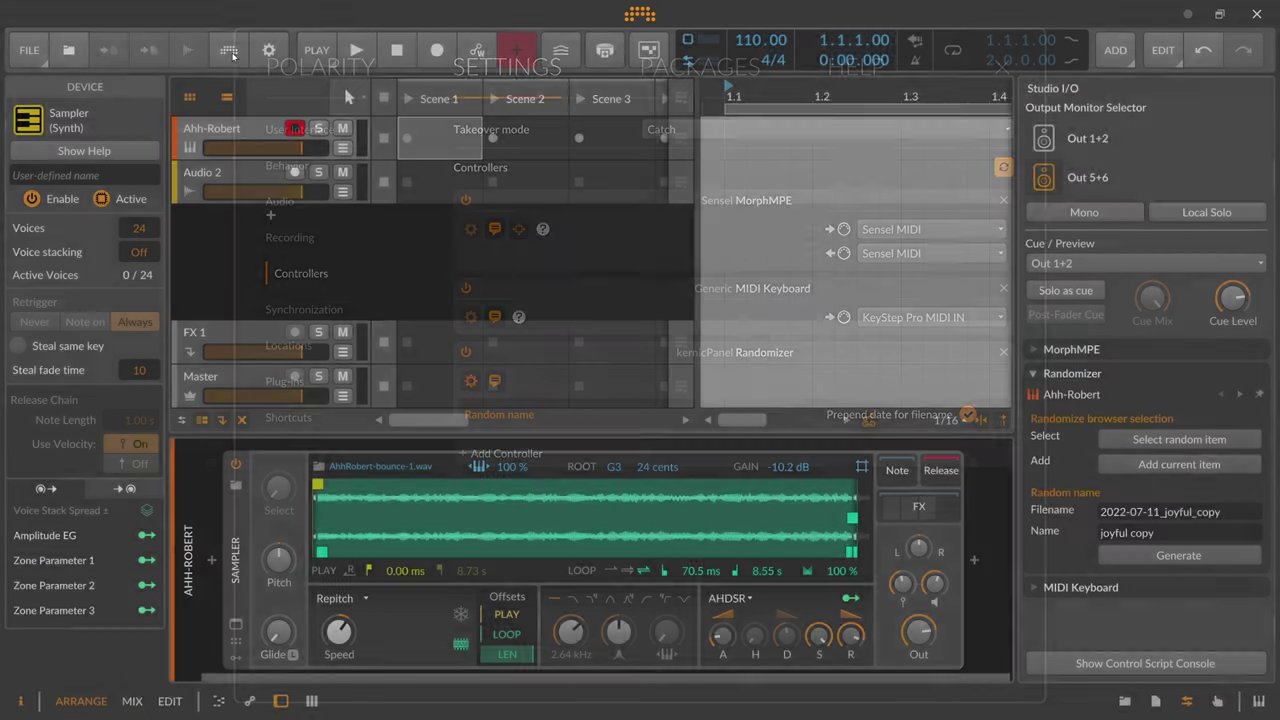
{"action": "left_click", "coordinate": [290, 236]}
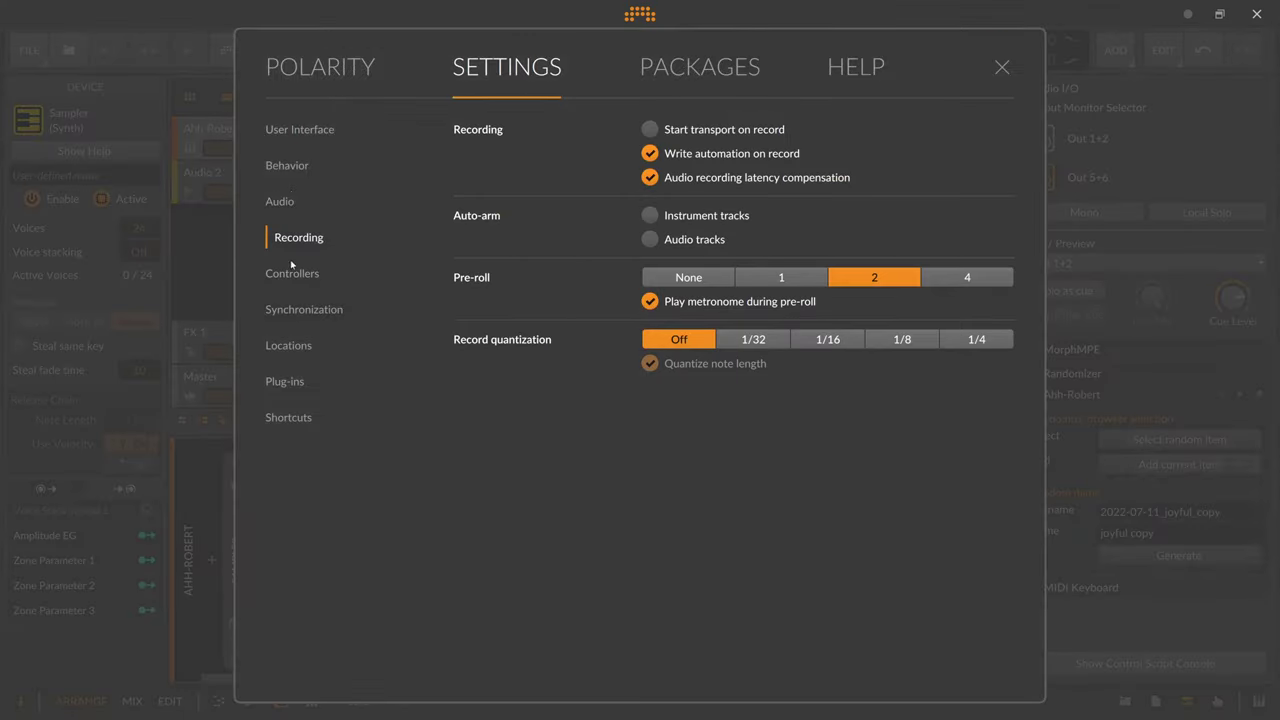
{"action": "left_click", "coordinate": [294, 270]}
{"action": "left_click", "coordinate": [320, 68]}
{"action": "left_click", "coordinate": [494, 69]}
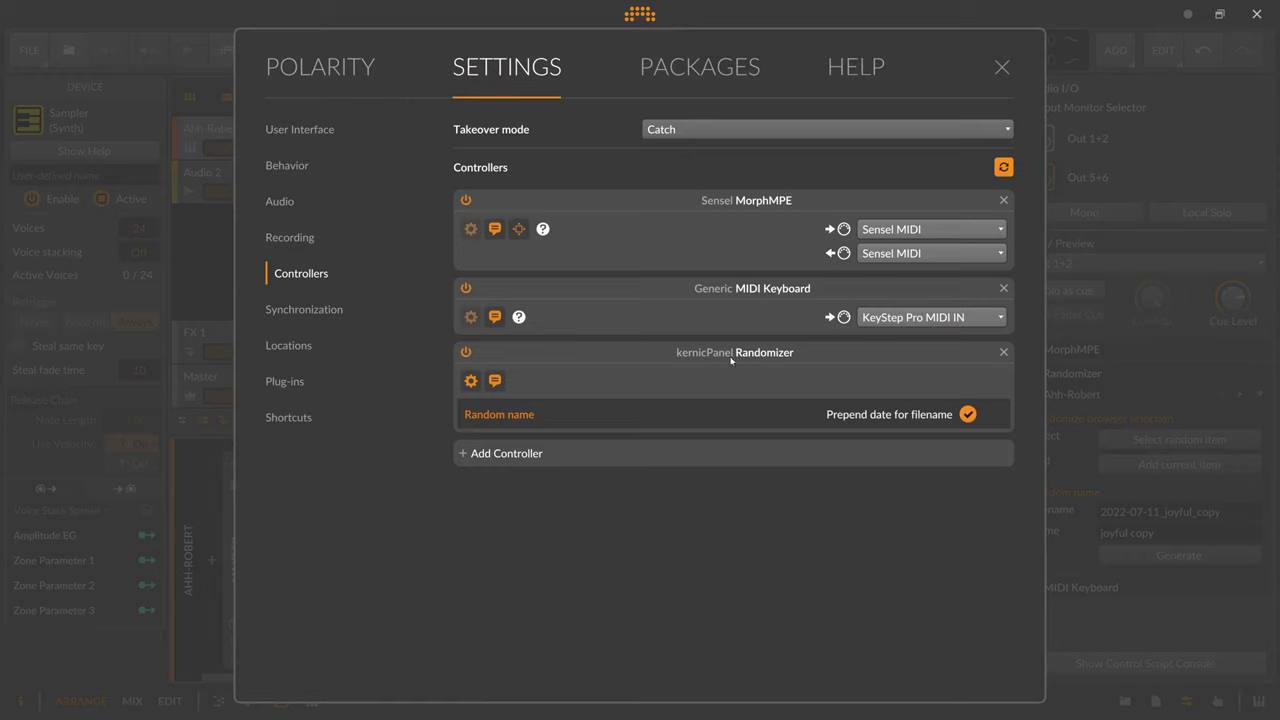
{"action": "left_click", "coordinate": [1004, 352]}
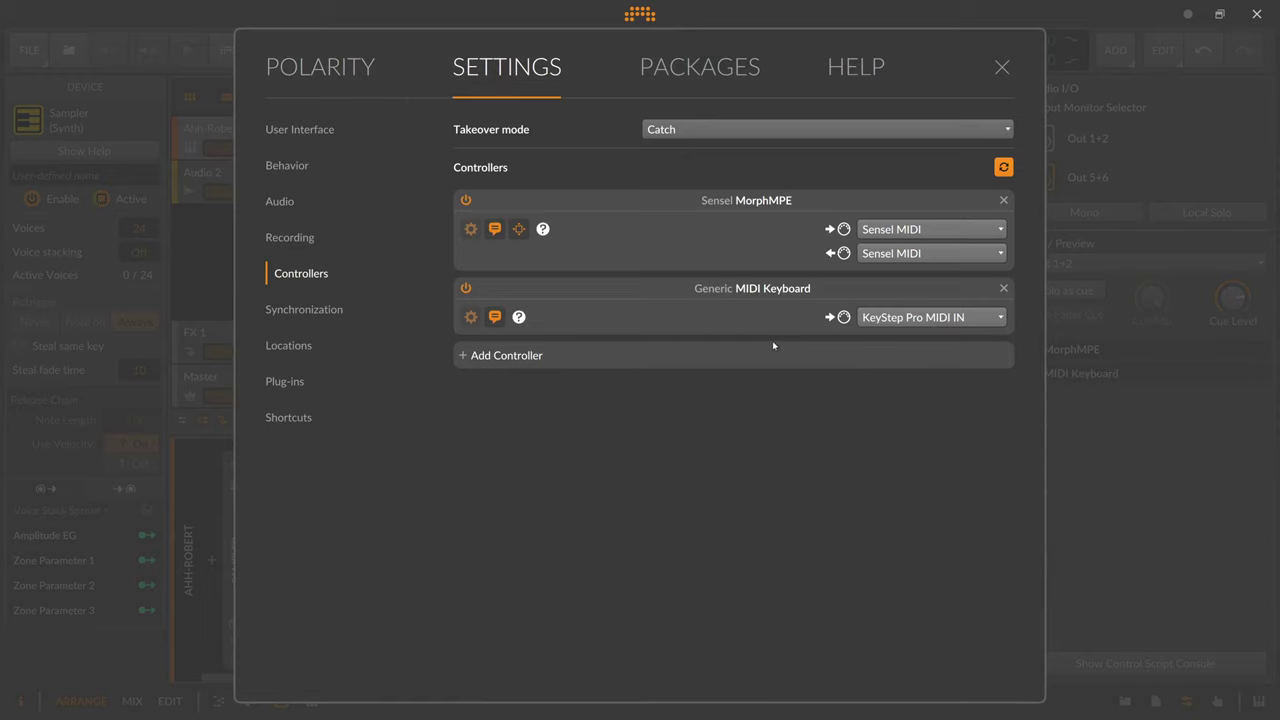
Add a kernicPanel Randomizer controller, leaving Prepend date for filename on
{"action": "left_click", "coordinate": [466, 358]}
{"action": "left_click", "coordinate": [488, 400]}
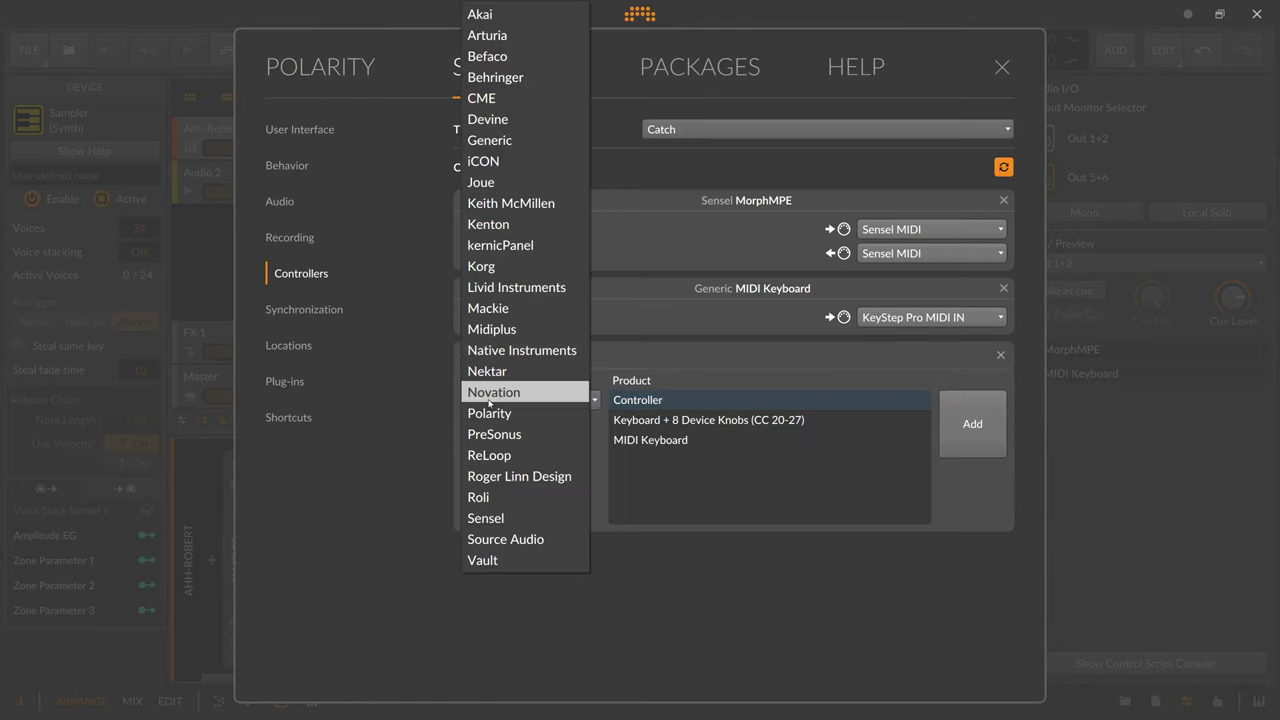
{"action": "left_click", "coordinate": [501, 247]}
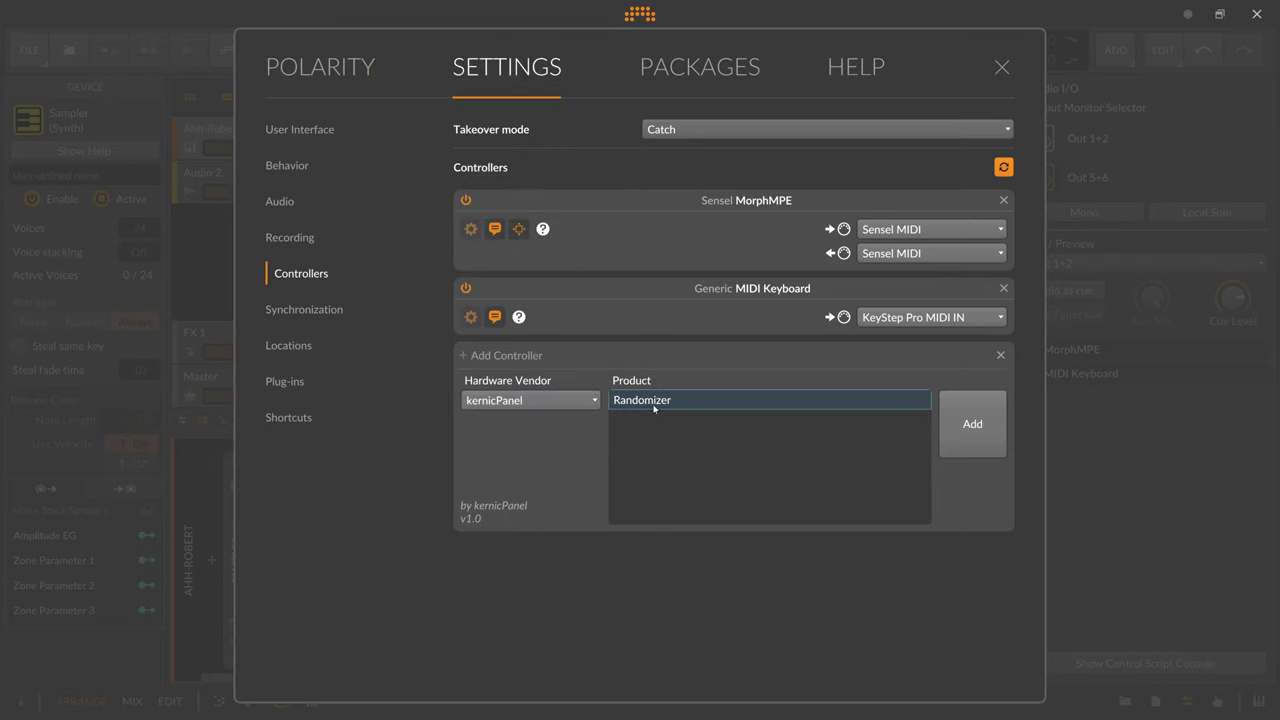
{"action": "left_click", "coordinate": [969, 427]}
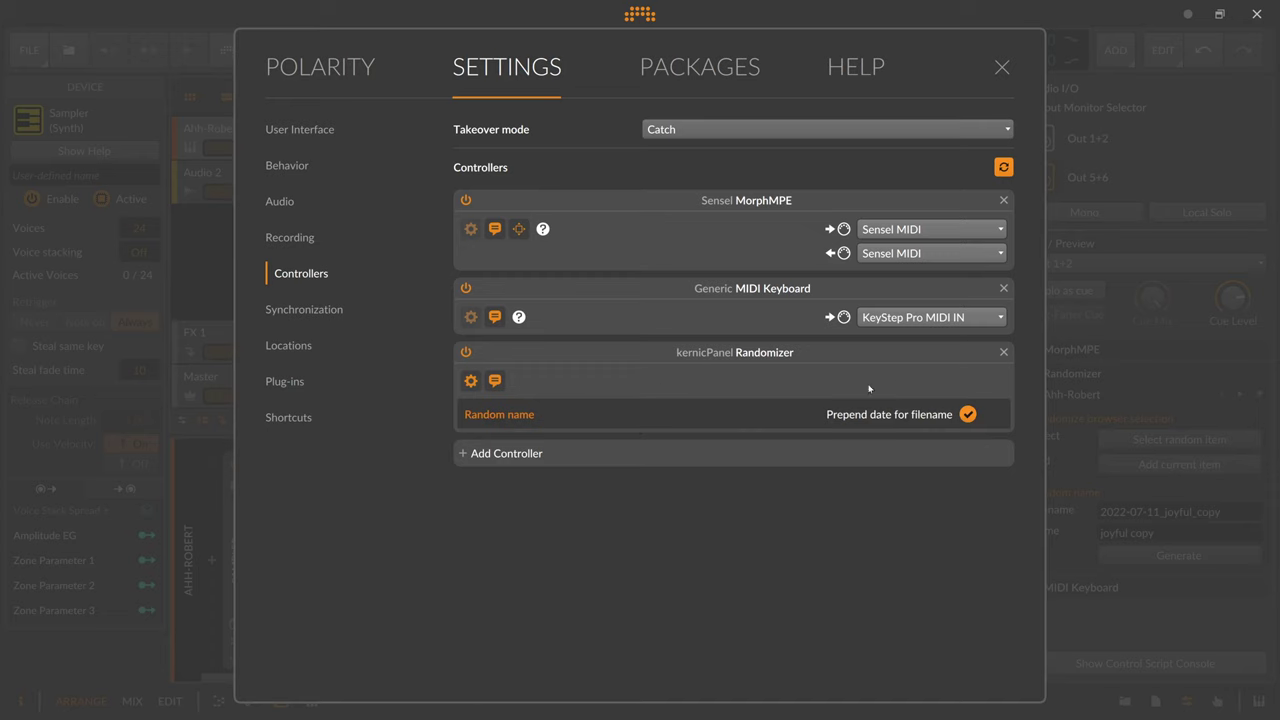
{"action": "left_click", "coordinate": [967, 414]}
{"action": "left_click", "coordinate": [967, 415]}
Close the Dashboard and show the Browser, Project and Studio I/O panels in turn
{"action": "left_click", "coordinate": [1001, 67]}
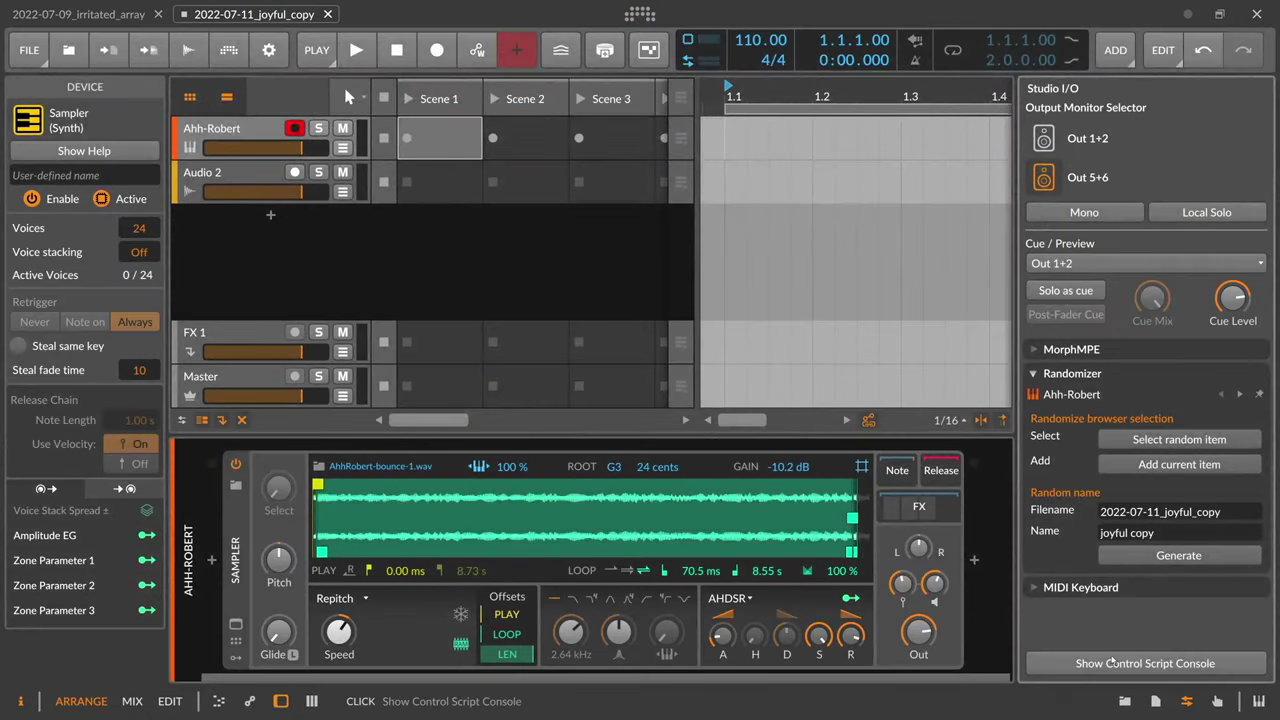
{"action": "left_click", "coordinate": [1124, 701]}
{"action": "left_click", "coordinate": [1155, 701]}
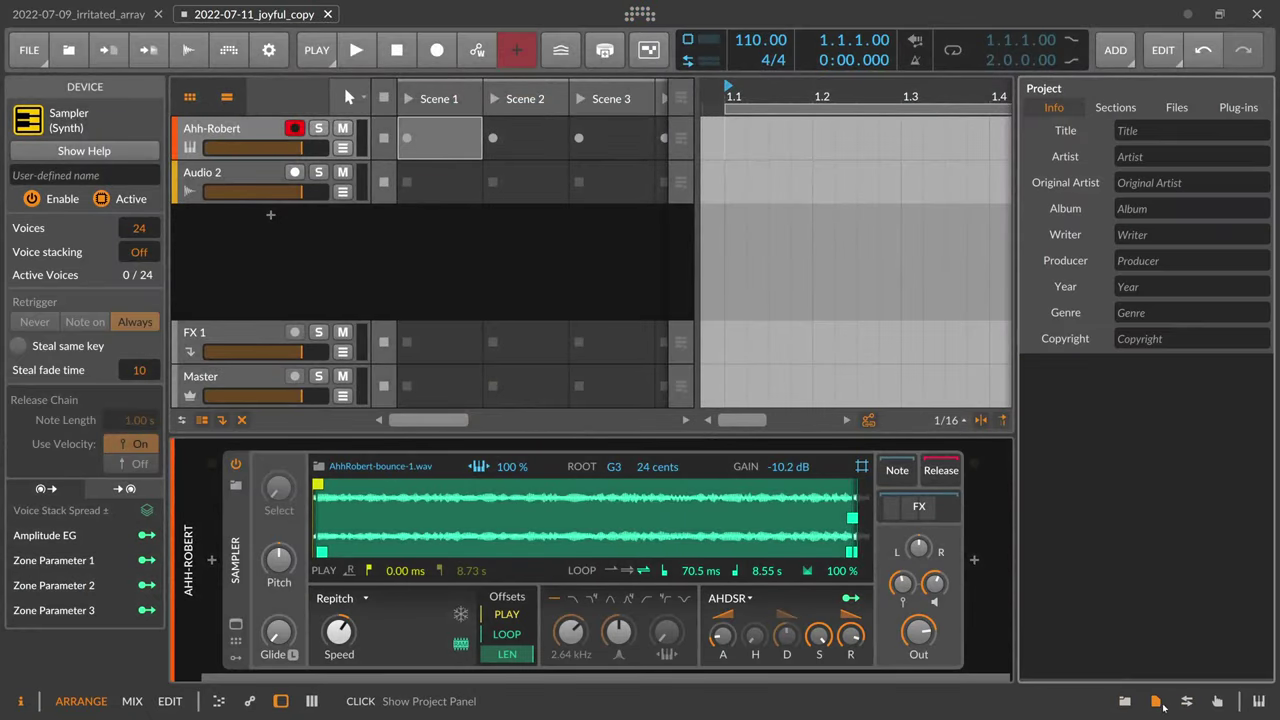
{"action": "left_click", "coordinate": [1185, 703]}
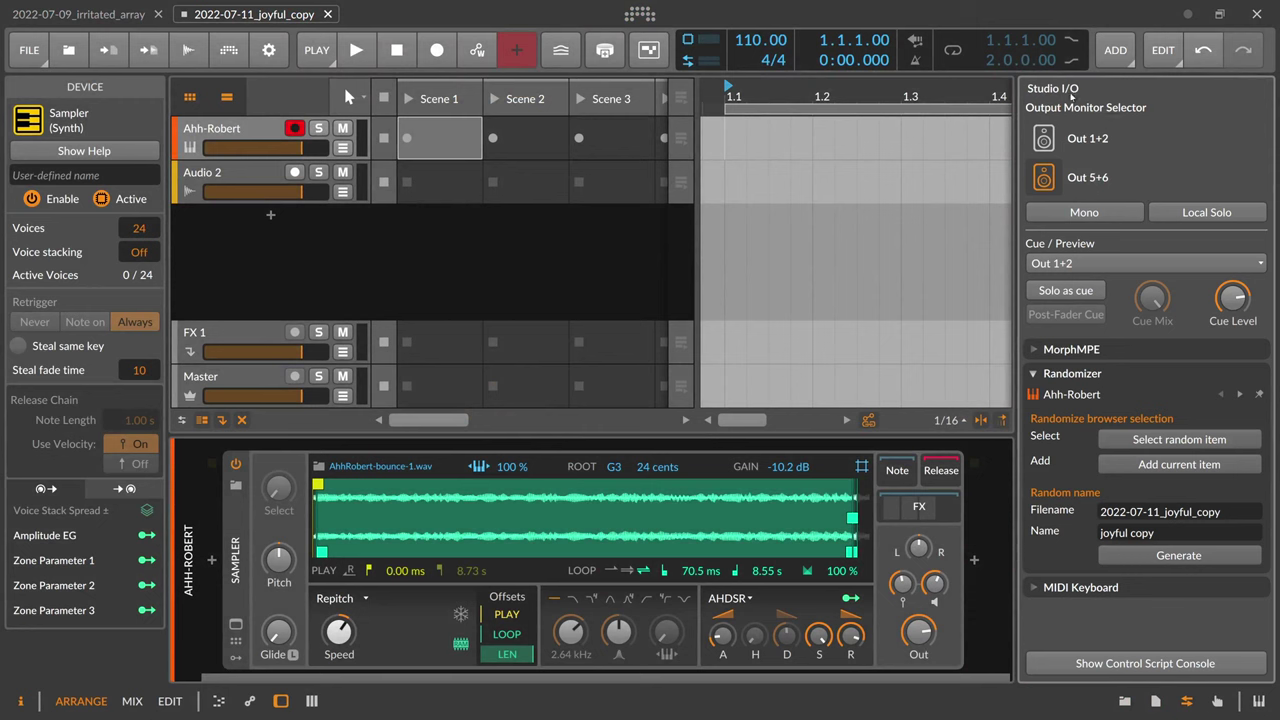
Collapse and re-expand the Randomizer section twice, leaving its controls visible
{"action": "left_click", "coordinate": [1034, 374]}
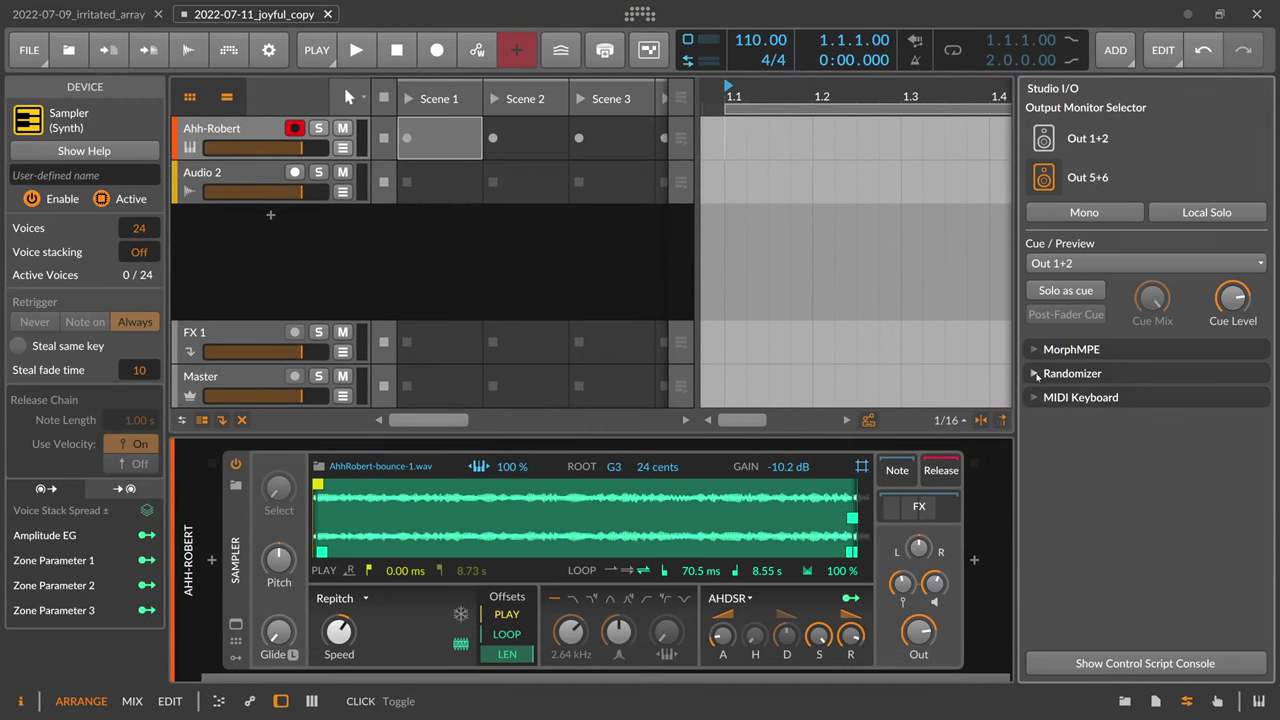
{"action": "left_click", "coordinate": [1034, 374]}
{"action": "left_click", "coordinate": [1034, 374]}
{"action": "left_click", "coordinate": [1034, 374]}
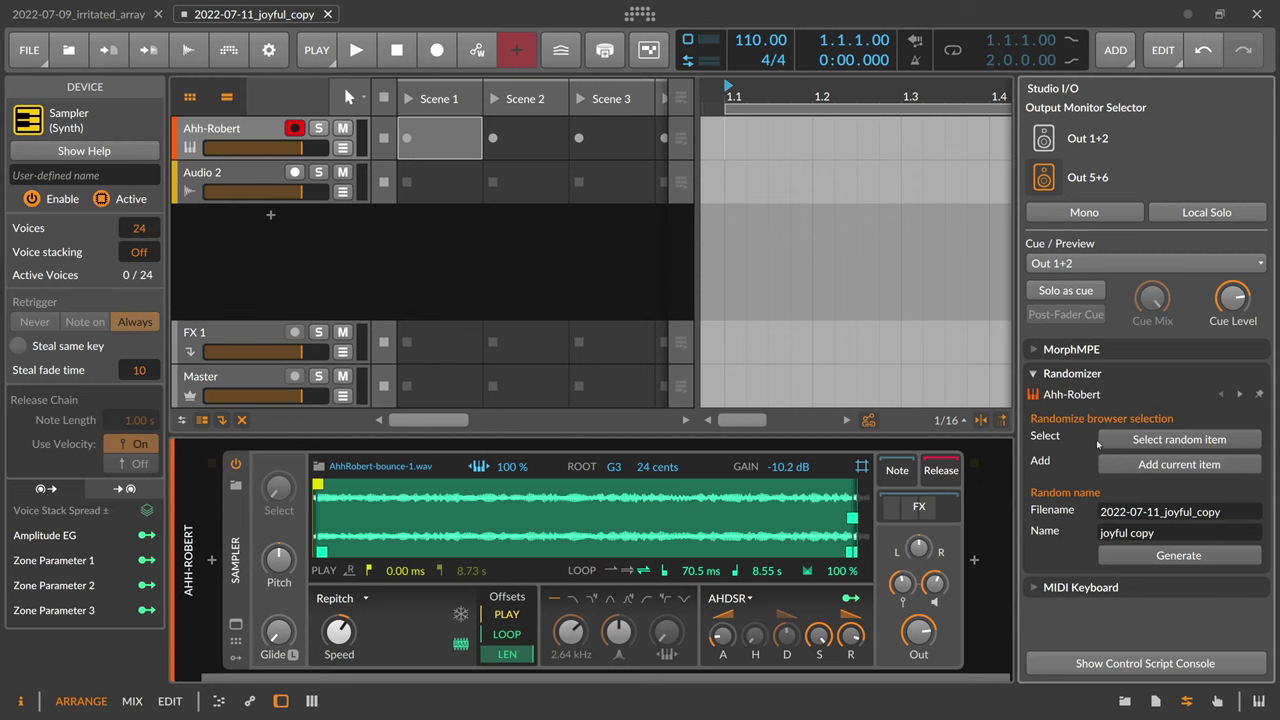
{"action": "triple_click", "coordinate": [1128, 533]}
{"action": "triple_click", "coordinate": [1186, 511]}
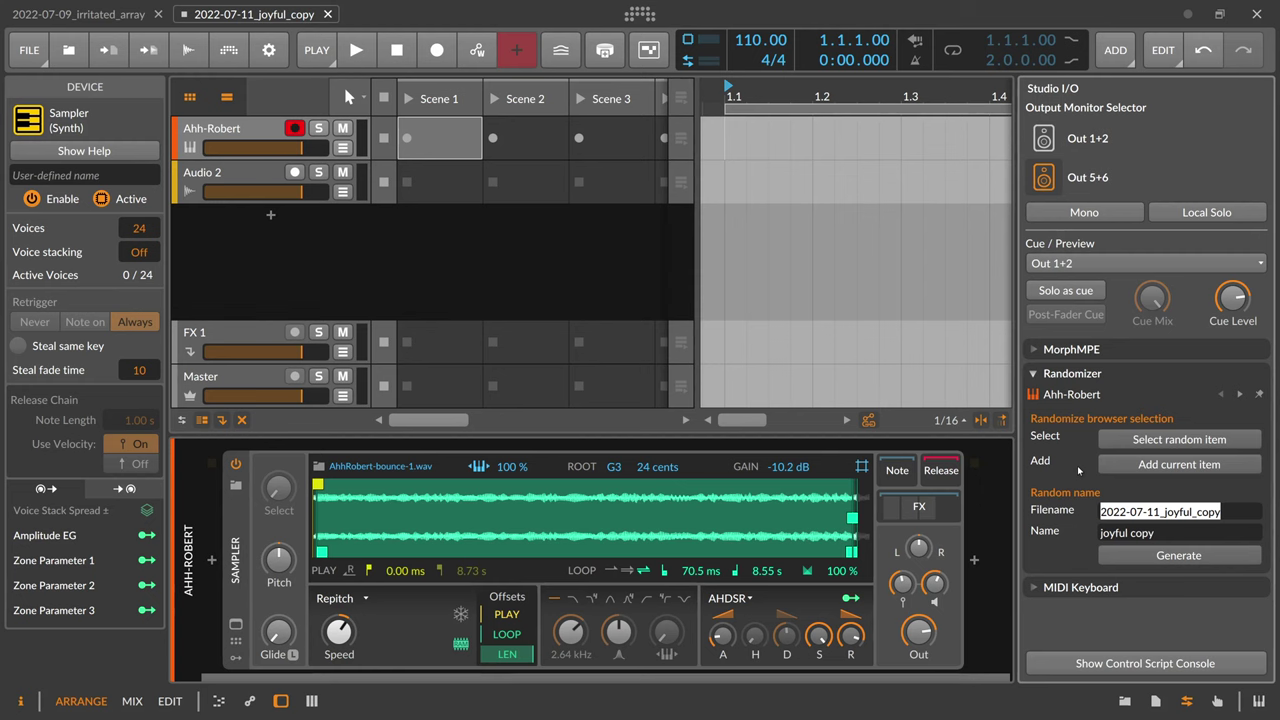
{"action": "left_click_drag", "start_coordinate": [1214, 512], "coordinate": [1077, 515]}
{"action": "key", "text": "Return"}
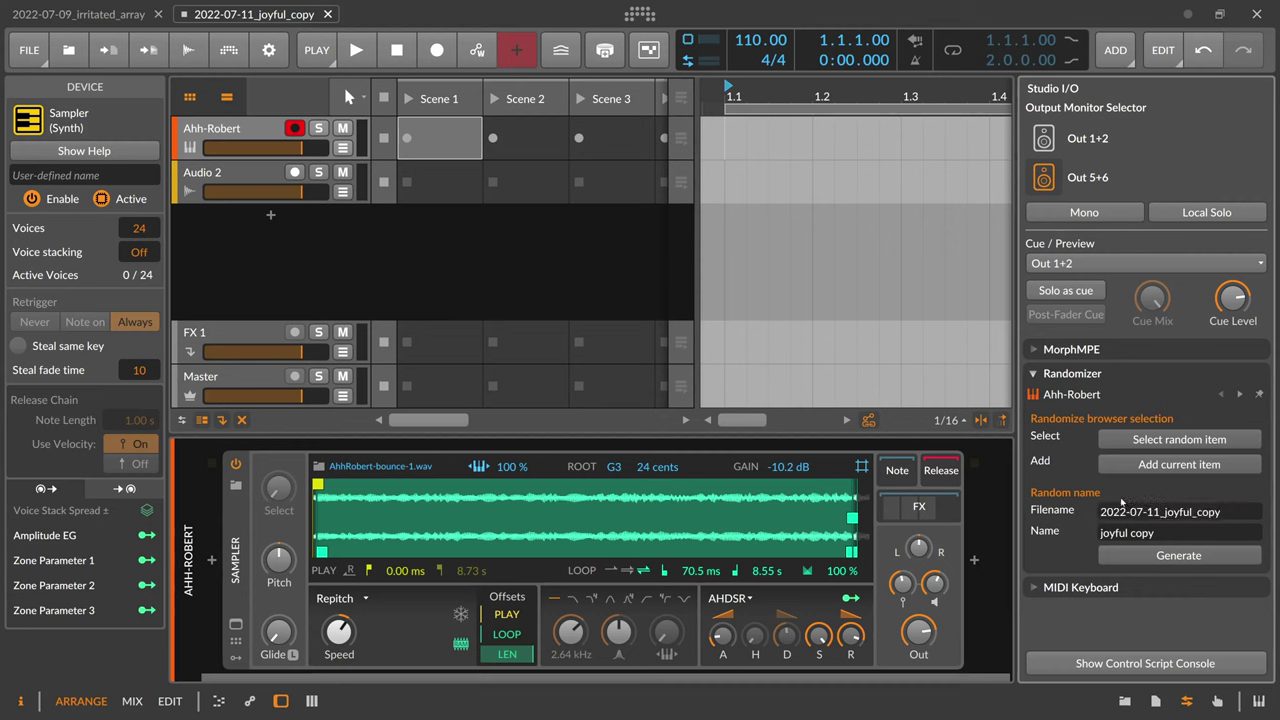
{"action": "left_click_drag", "start_coordinate": [1222, 512], "coordinate": [1063, 512]}
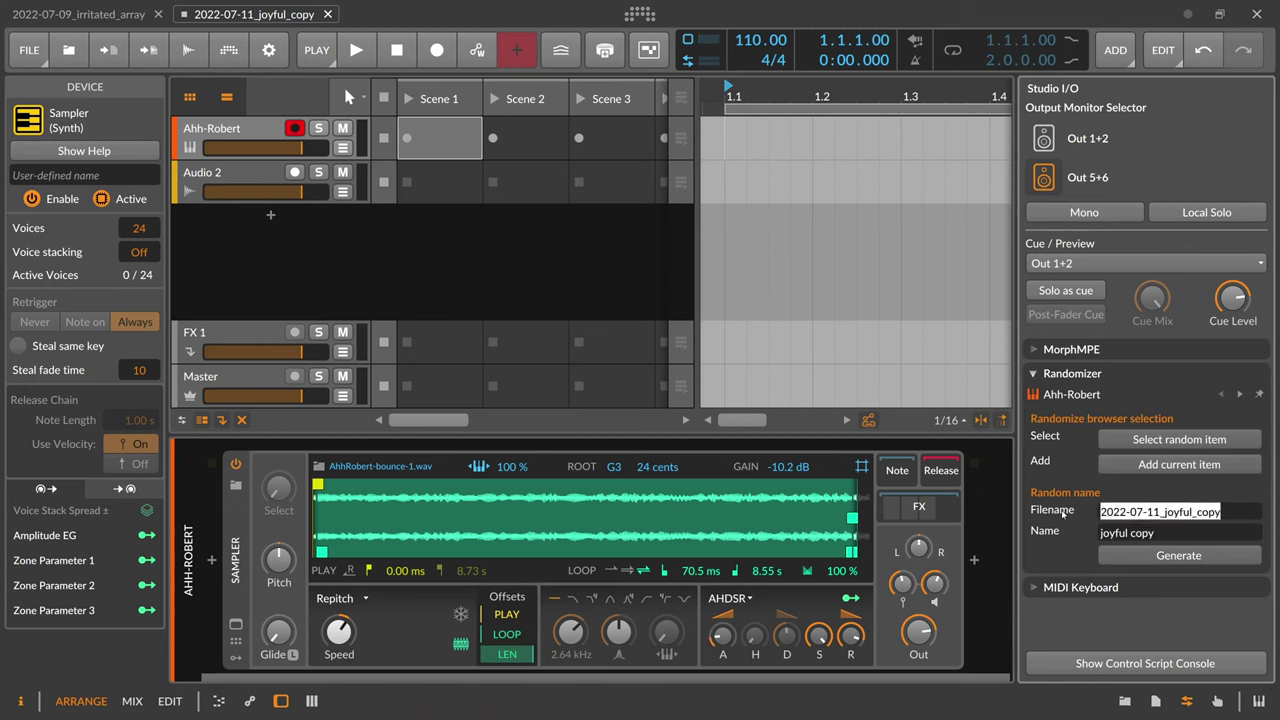
Create the empty project New 3 from the File menu, then Alt+Tab to the GitHub releases page
{"action": "left_click", "coordinate": [35, 50]}
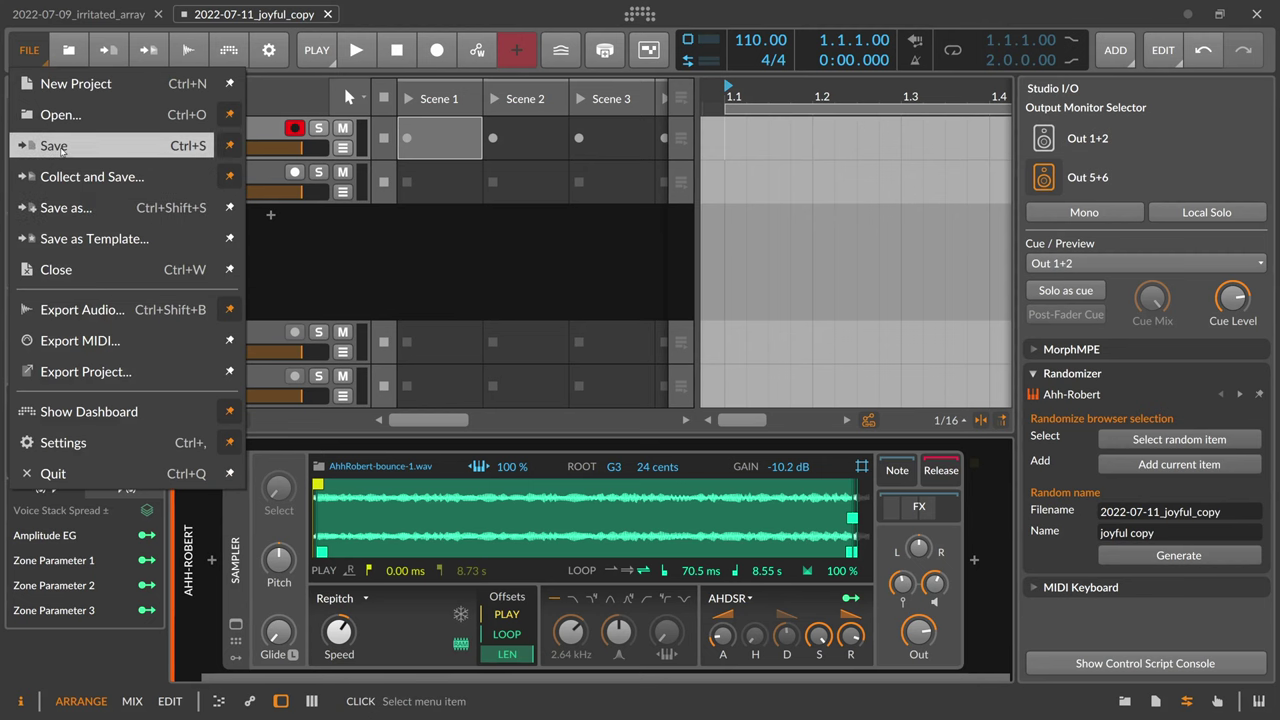
{"action": "key", "text": "Escape"}
{"action": "left_click", "coordinate": [30, 50]}
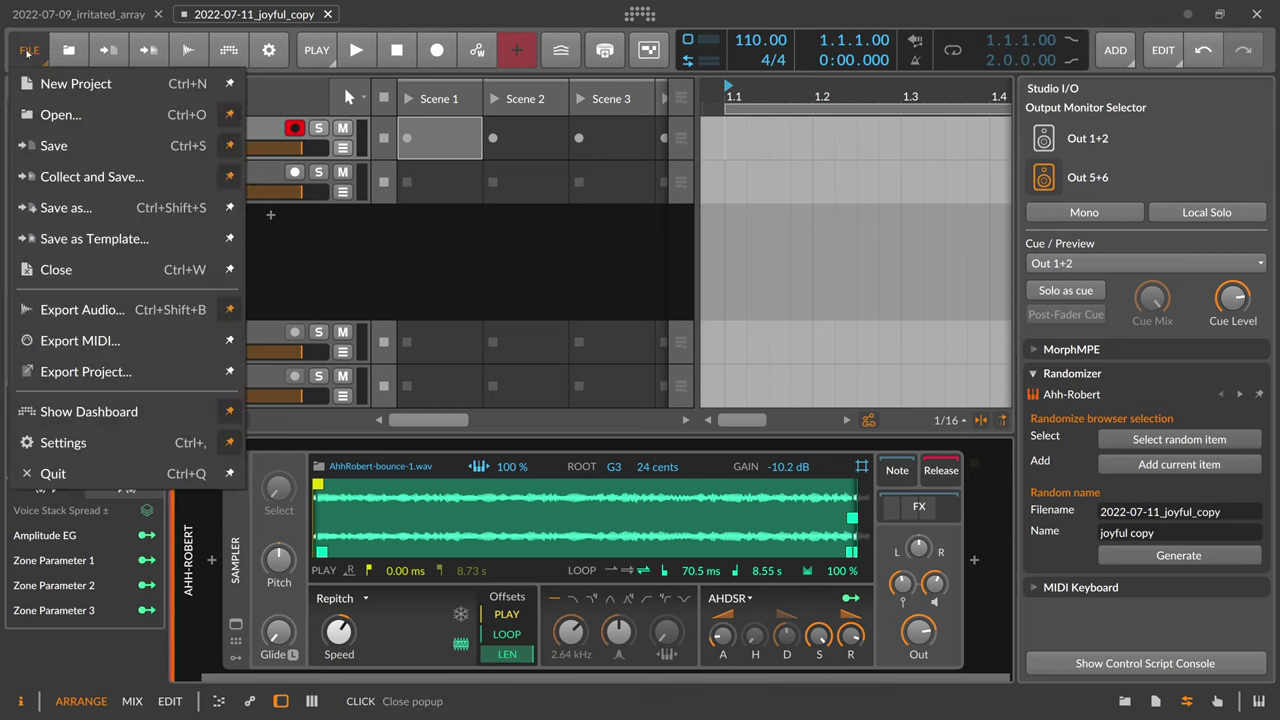
{"action": "key", "text": "Escape"}
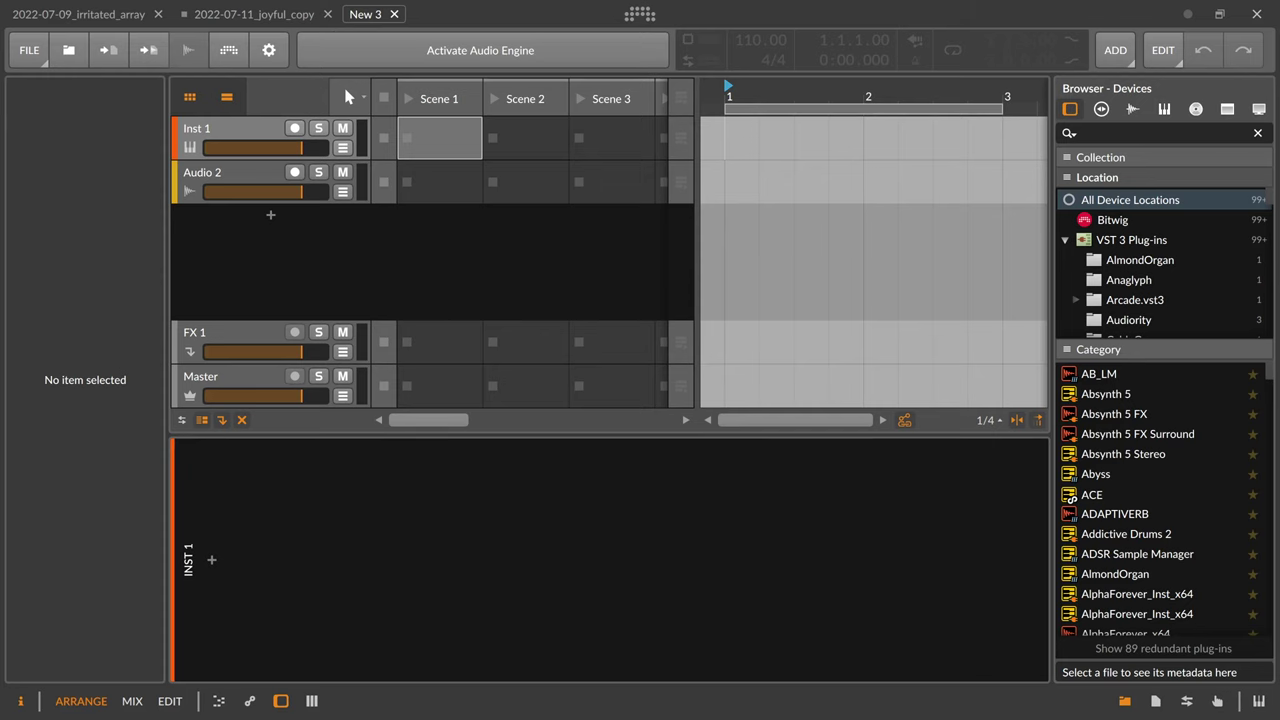
{"action": "key", "text": "alt+Tab"}
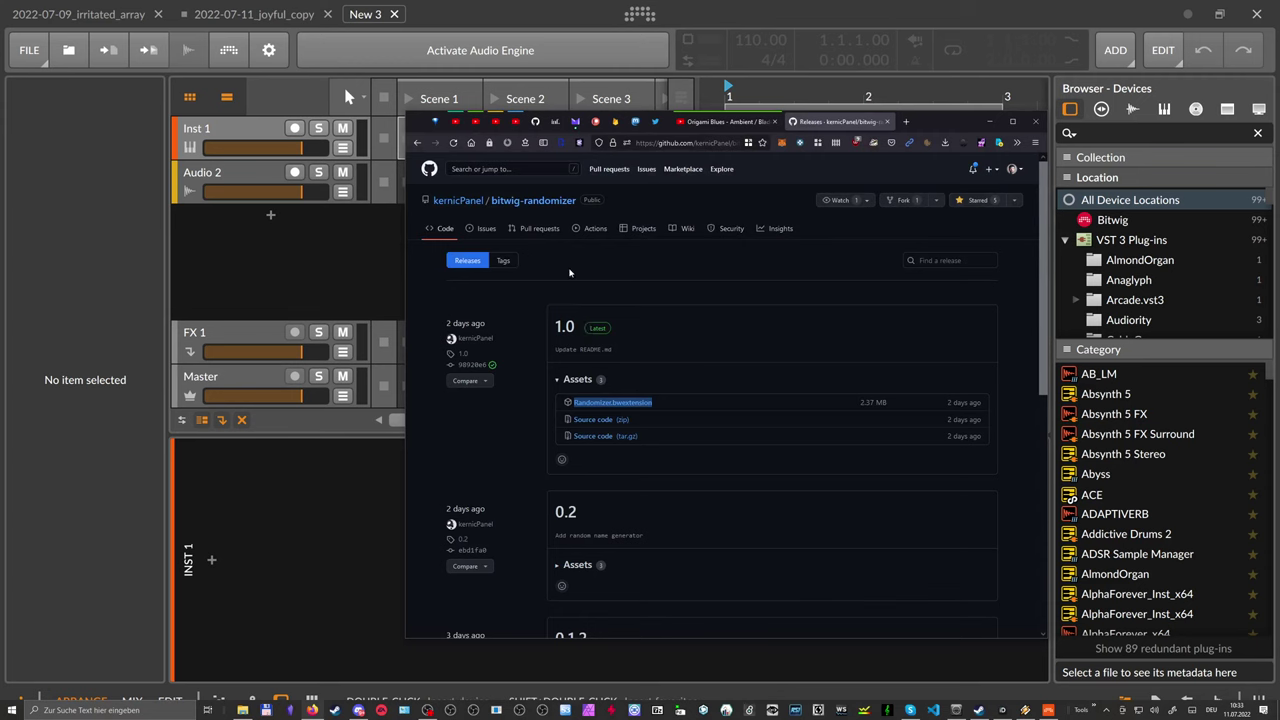
Go from the releases page to the bitwig-randomizer main code page and skim its README
{"action": "left_click", "coordinate": [521, 202]}
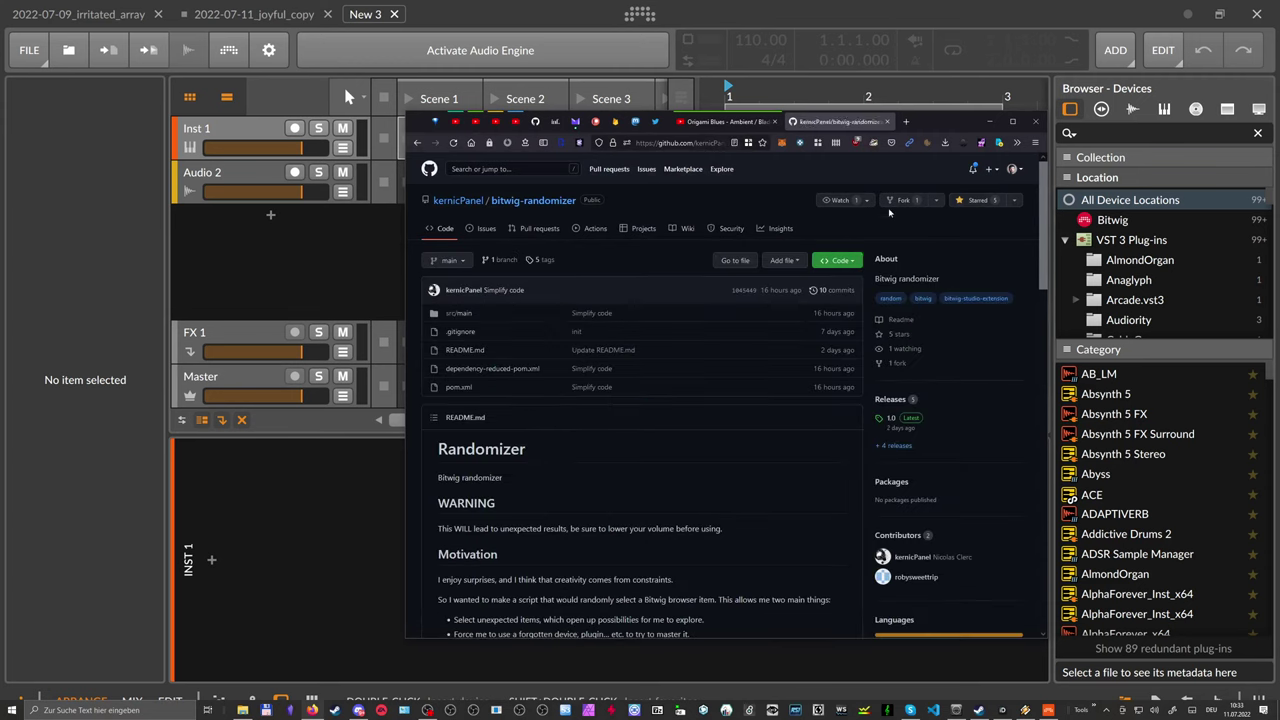
{"action": "scroll", "coordinate": [845, 240], "scroll_direction": "down", "scroll_amount": 3}
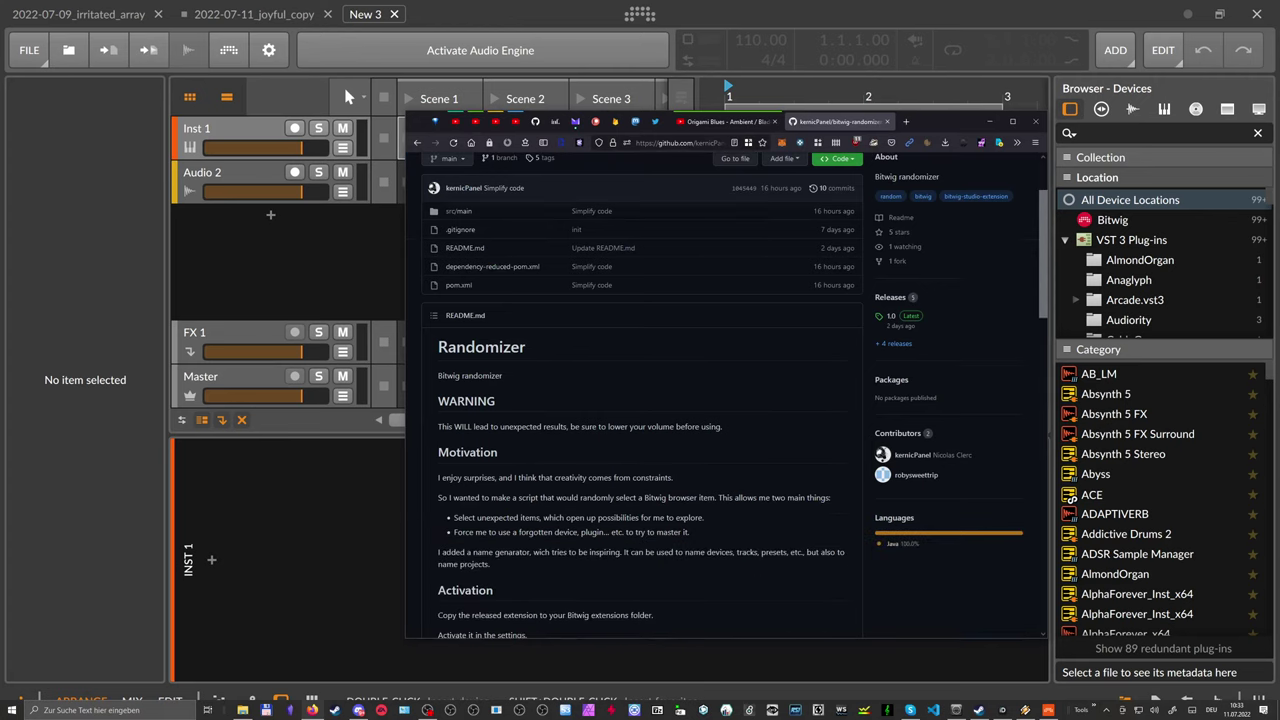
{"action": "scroll", "coordinate": [719, 327], "scroll_direction": "up", "scroll_amount": 3}
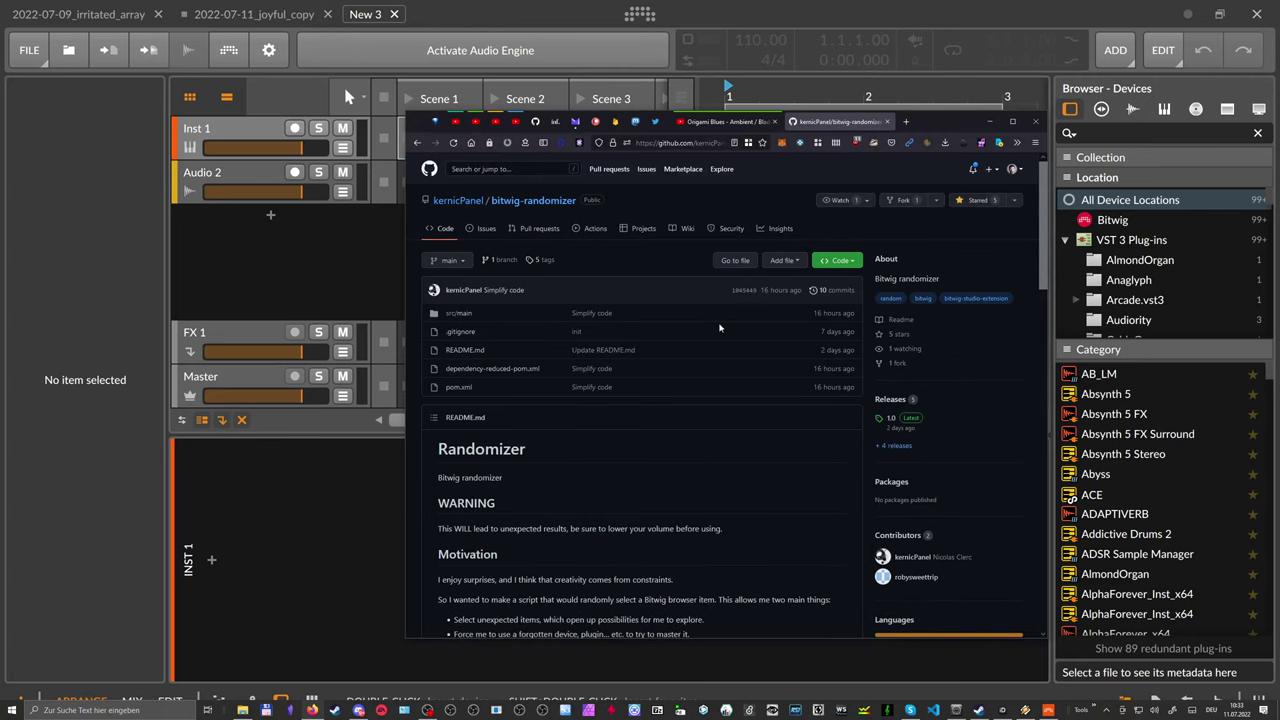